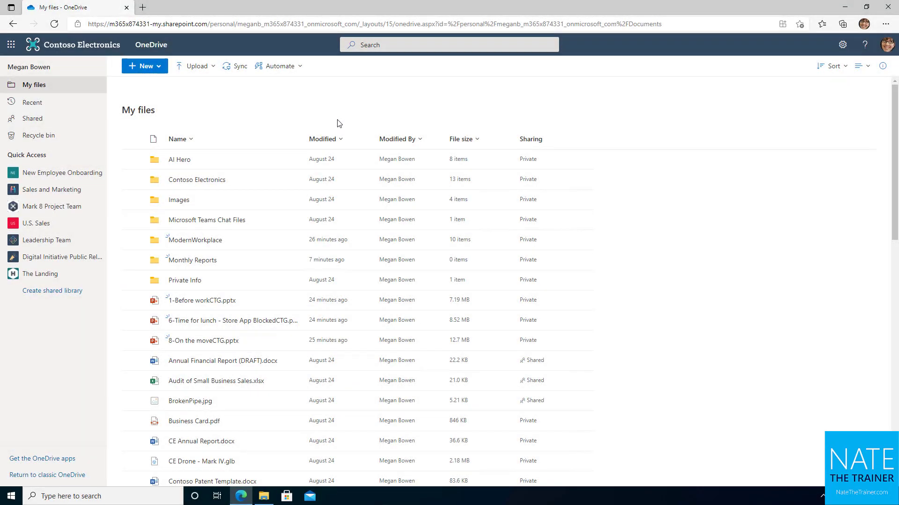
Create an empty folder named 'Annual Reports' from the New menu in My files.
click(158, 67)
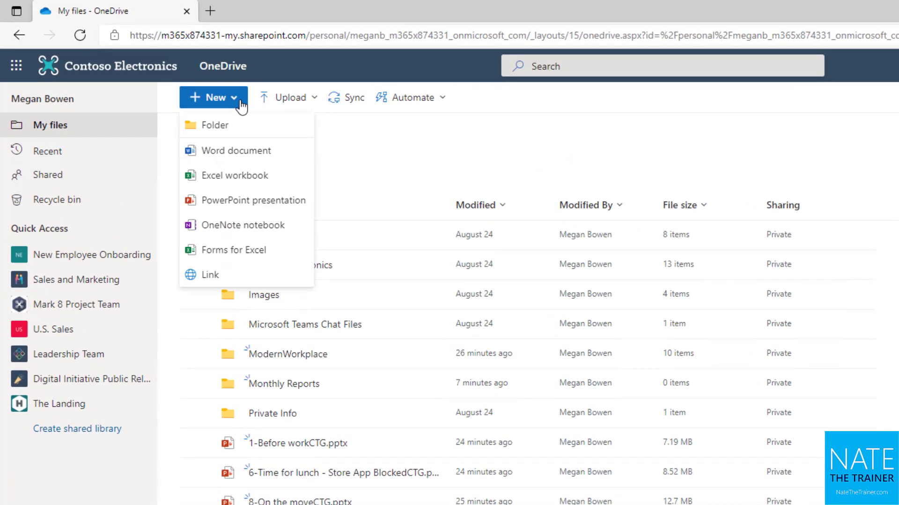
click(228, 129)
text(Annual Reports)
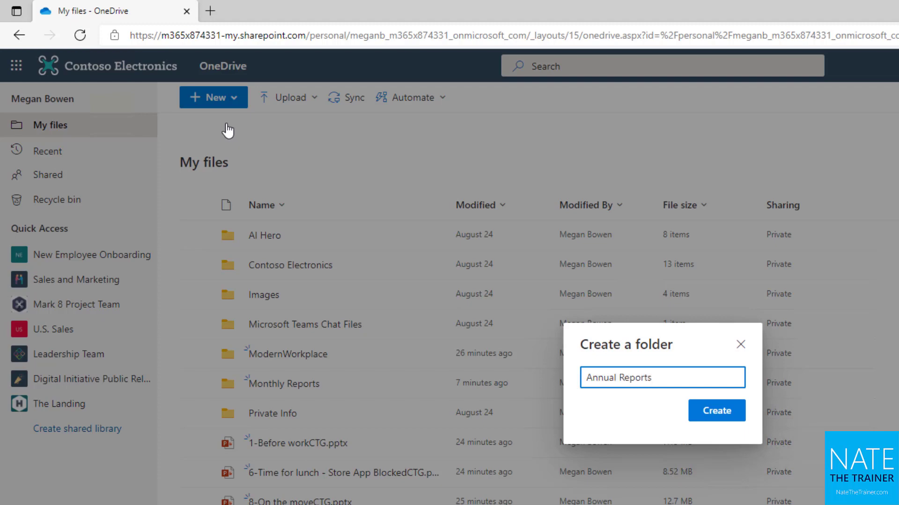
key(Return)
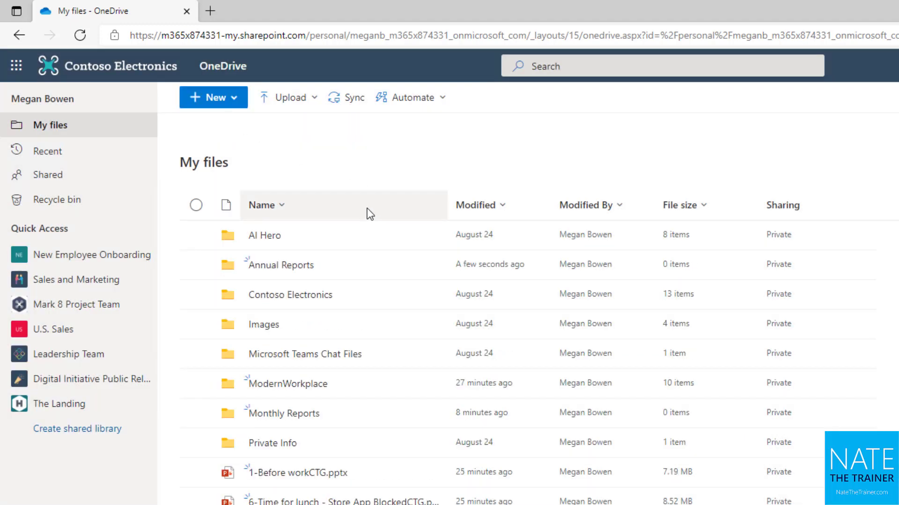
Create a new blank Word document and type 'Asdf asdf asdf asdf' on its first line.
click(242, 109)
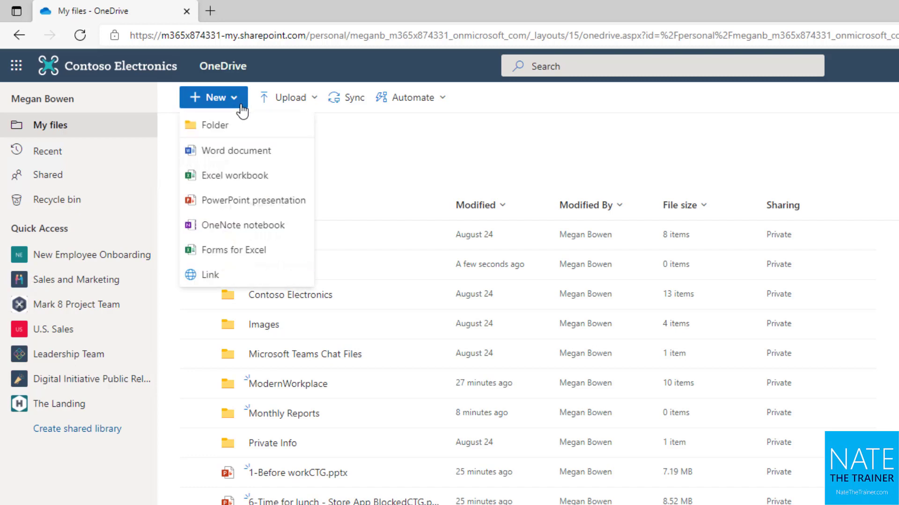
click(238, 152)
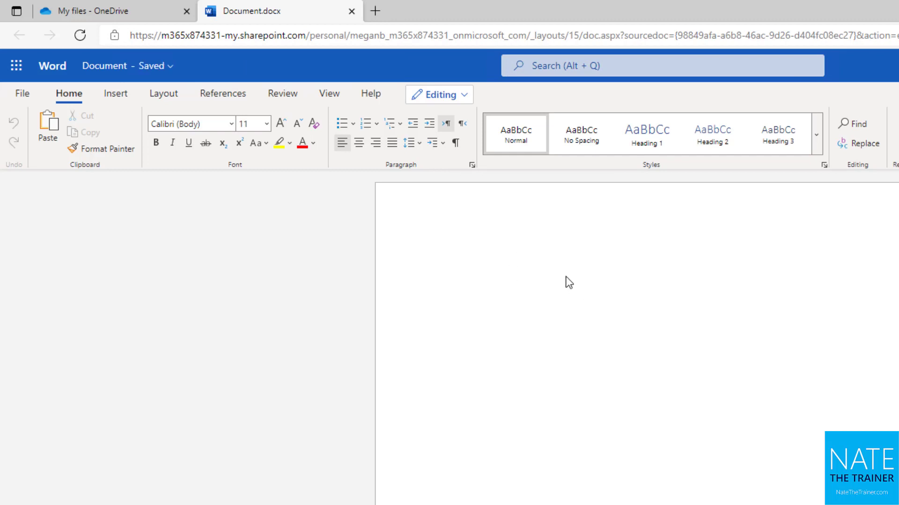
text(Asdf asdf asdf)
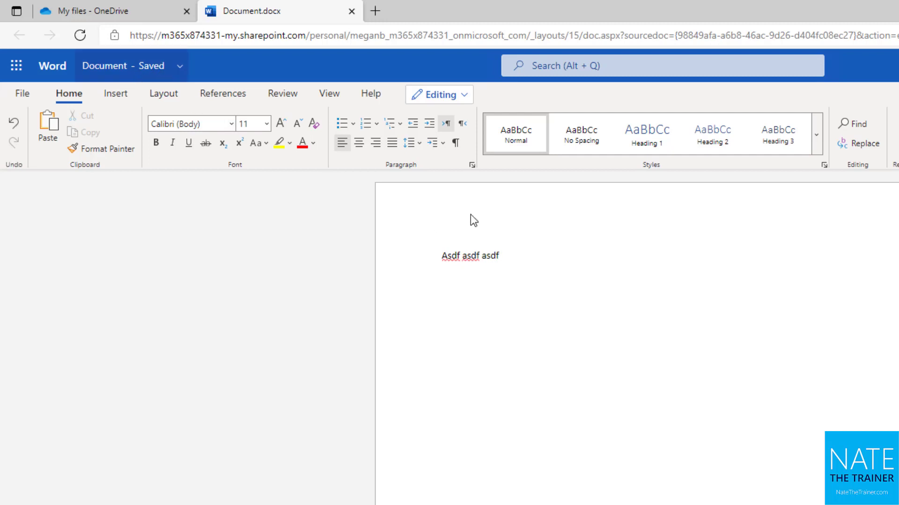
text( asdf)
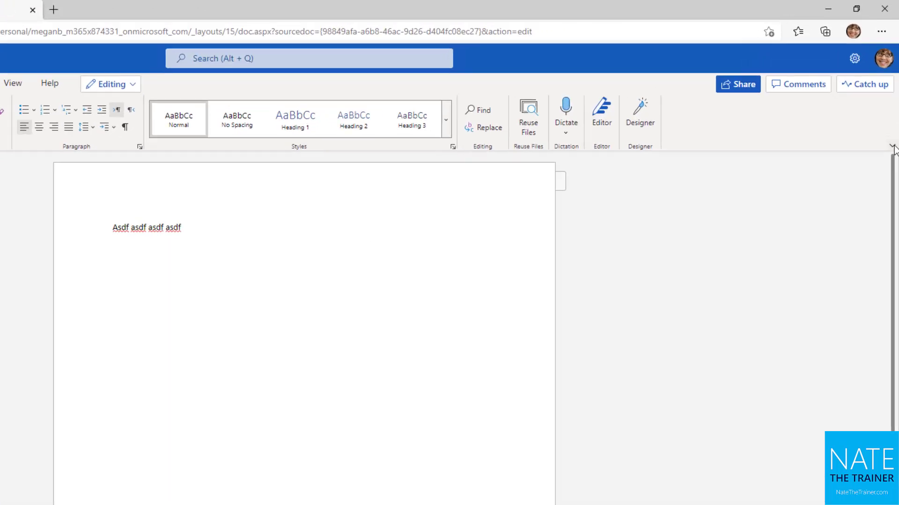
Switch the ribbon to Simplified and back to Classic, then add an empty line after the text.
click(892, 147)
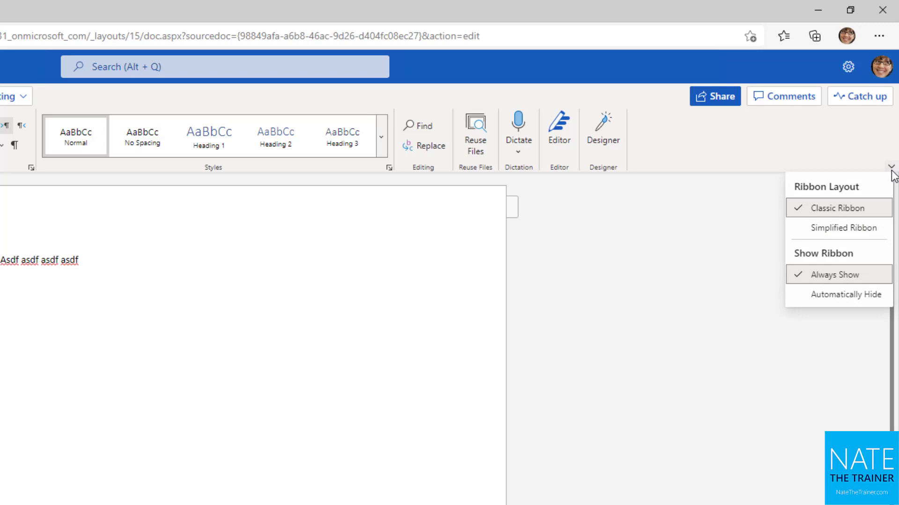
click(861, 227)
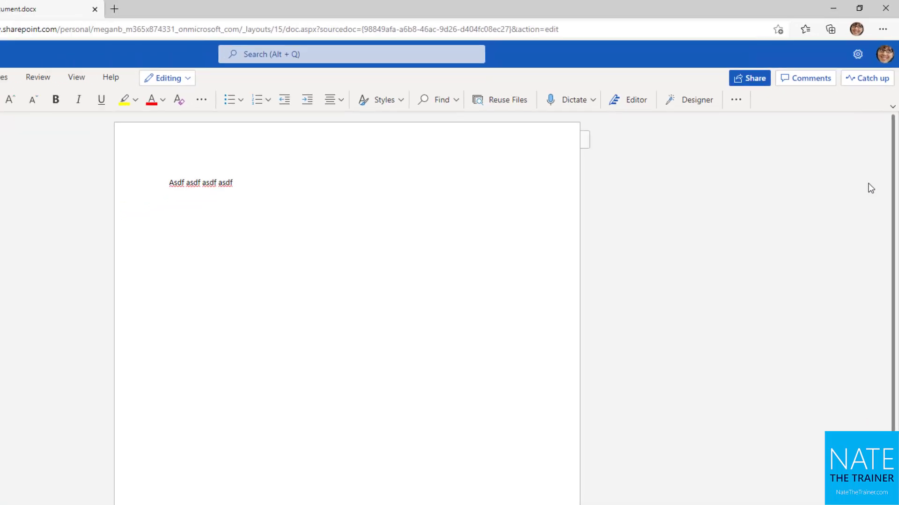
click(892, 103)
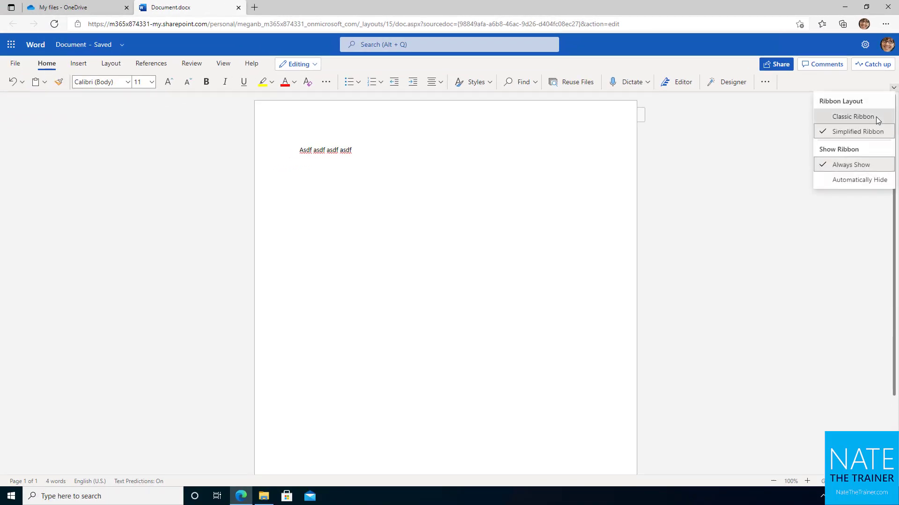
click(877, 120)
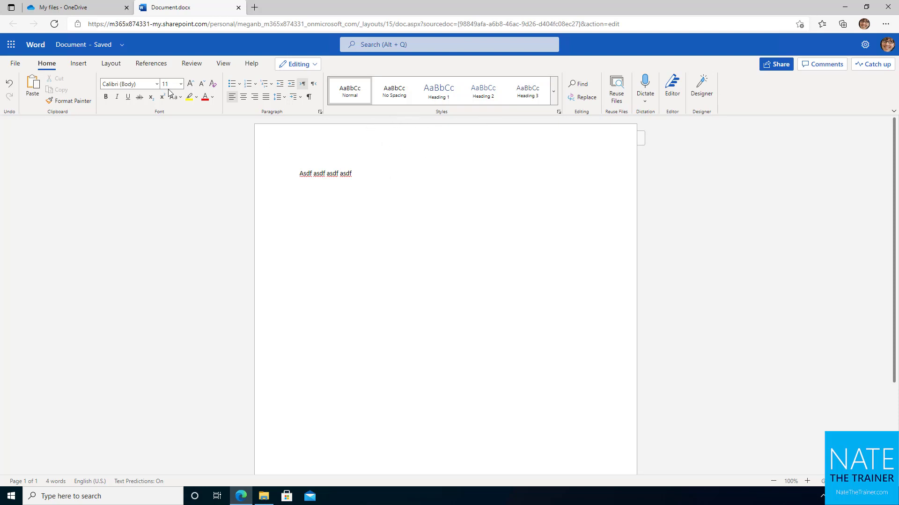
click(390, 177)
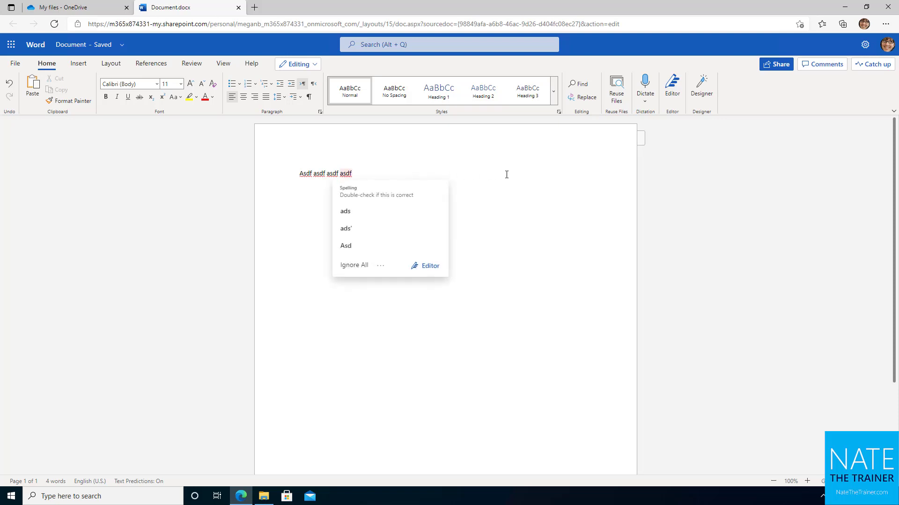
key(Return)
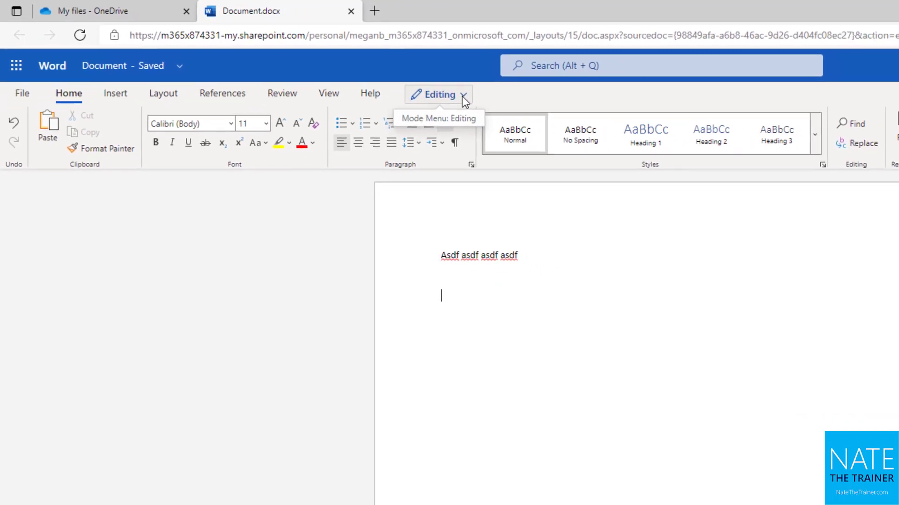
Open the document in desktop Word, add a second line 'asdf', then close Word.
click(462, 95)
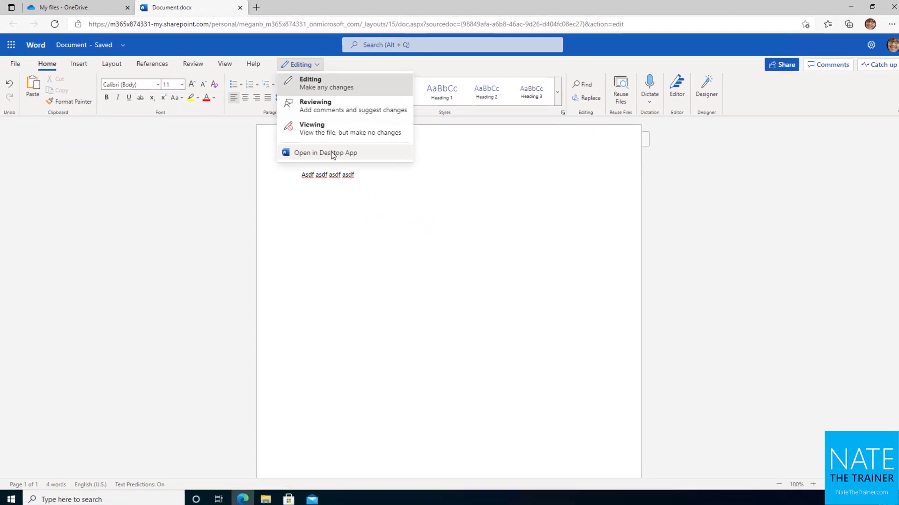
click(333, 153)
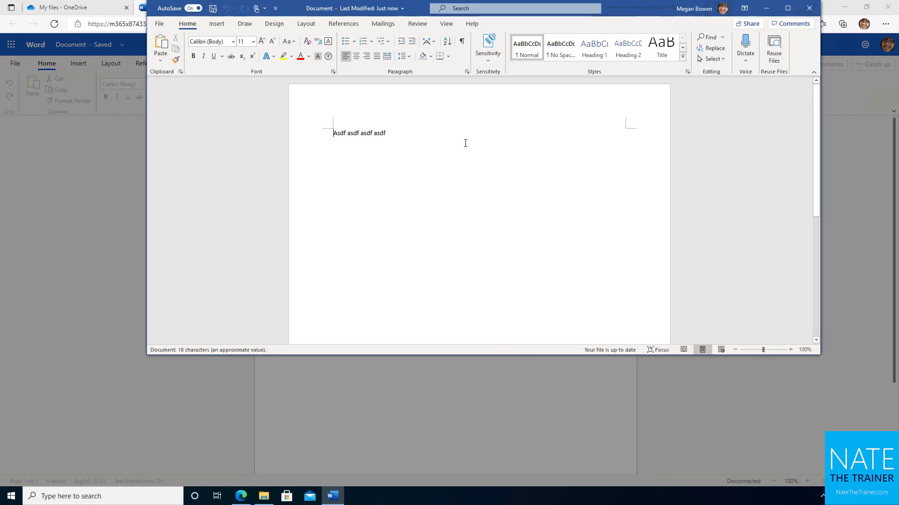
click(468, 142)
key(Return)
key(Return)
text(asdf)
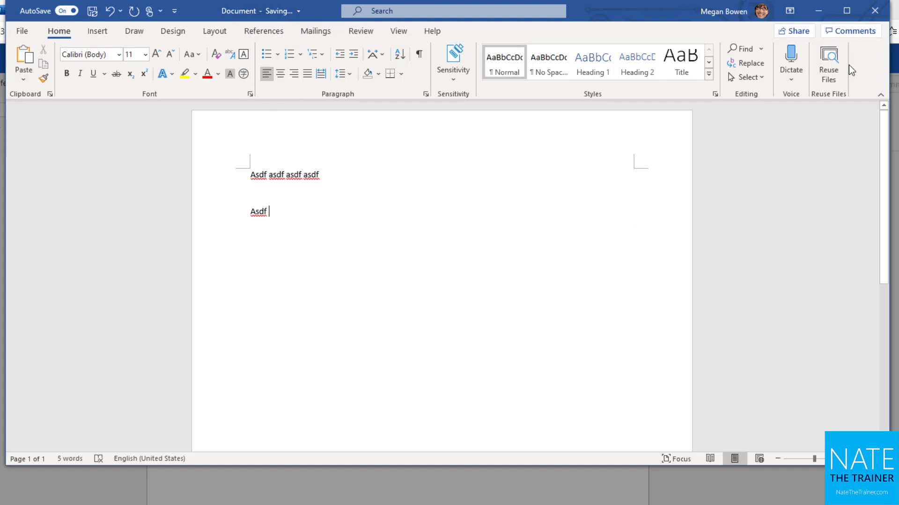
click(875, 11)
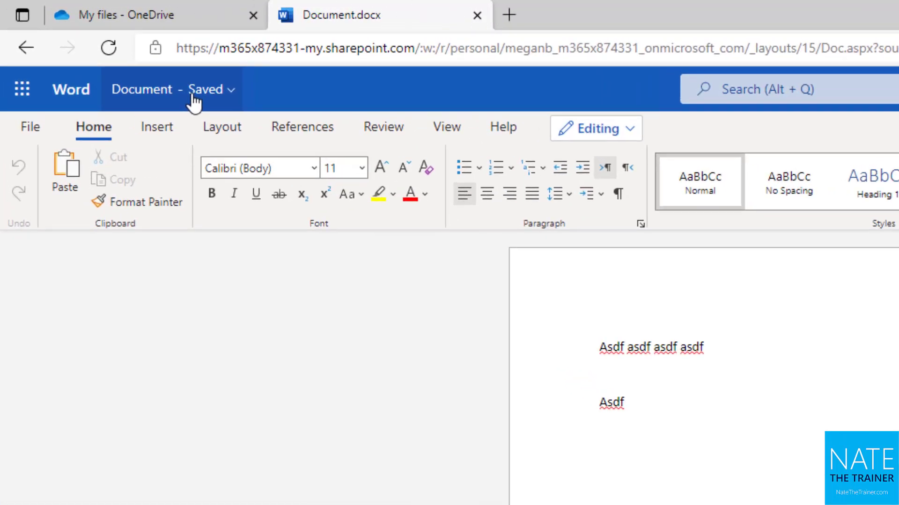
Replace the file name 'Document' with 'January 2021' in the title's file name field.
click(96, 51)
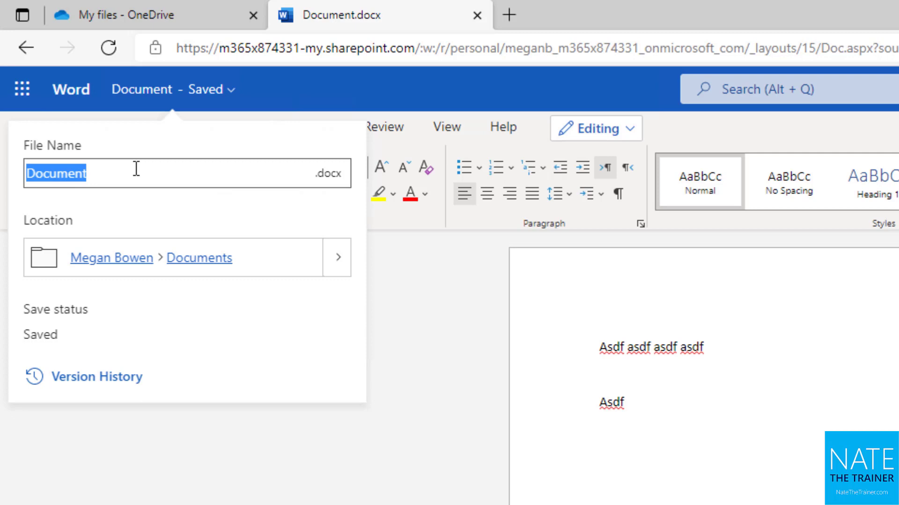
click(155, 181)
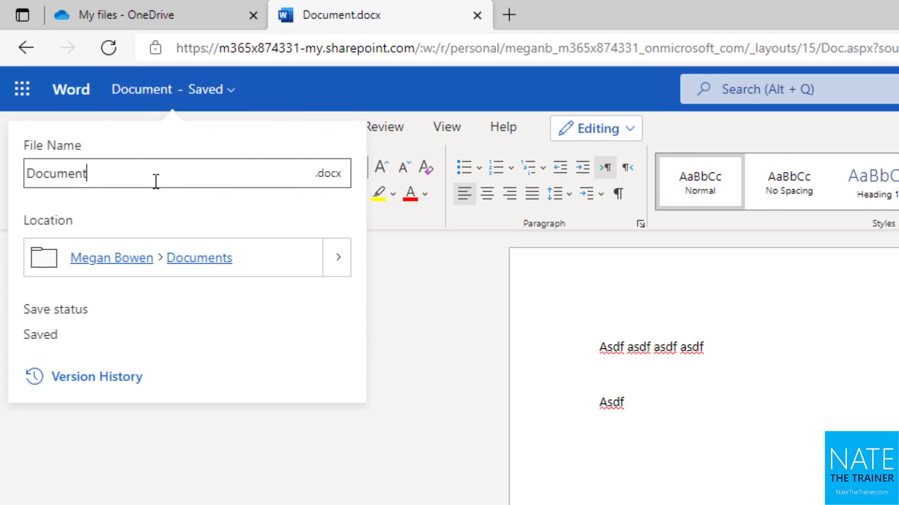
double_click(156, 181)
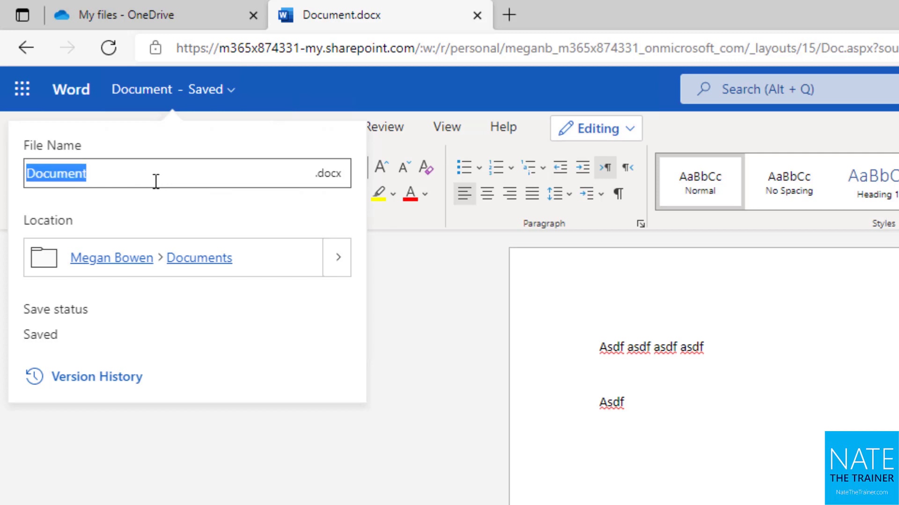
text(January 2021)
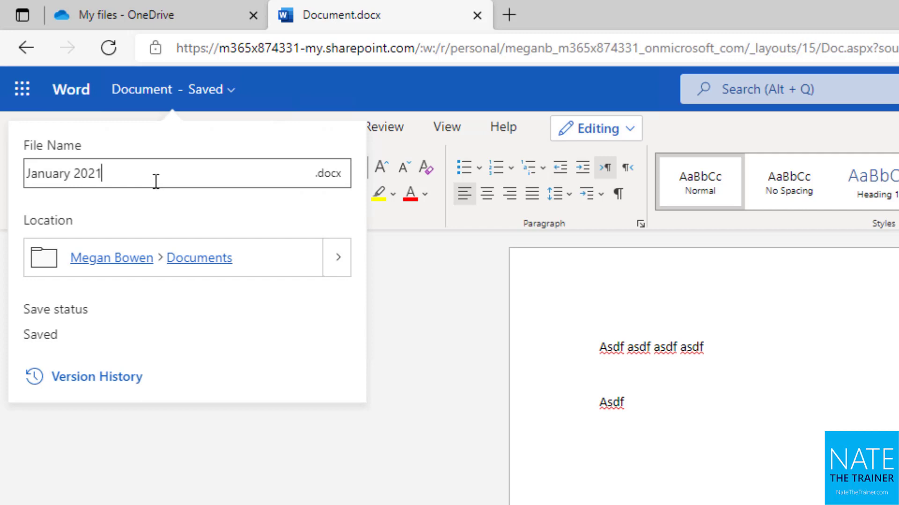
key(Return)
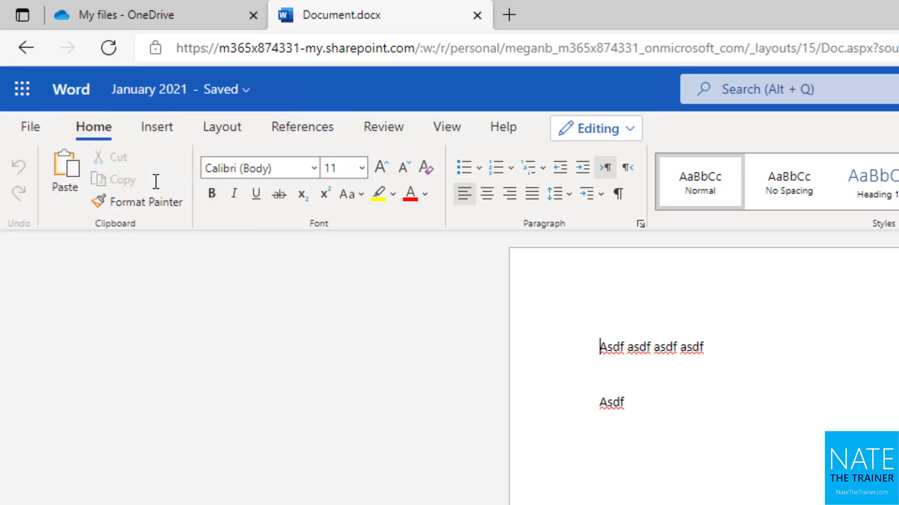
Show the file details panel for January 2021.docx from the document title.
click(171, 103)
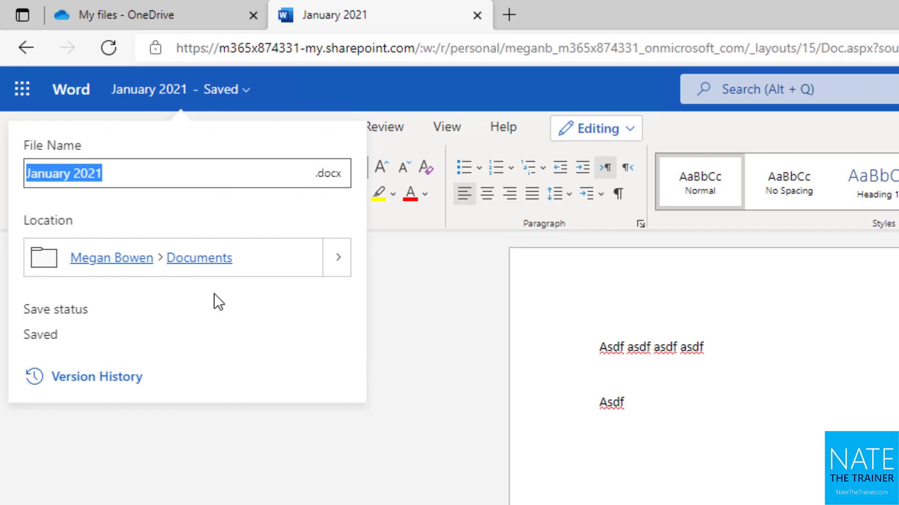
Close and reopen the January 2021 file details panel from the title.
click(167, 103)
click(174, 97)
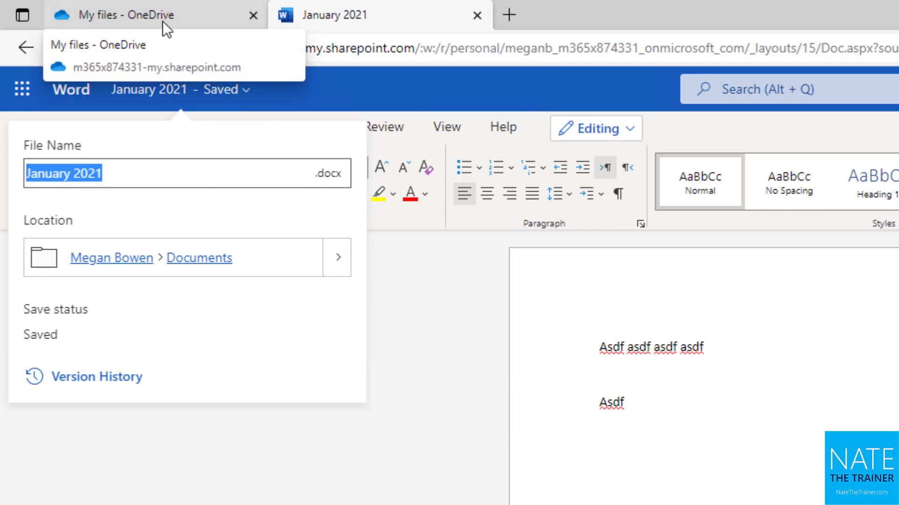
Close the January 2021 document, check the My files list, and show the New item choices.
click(476, 15)
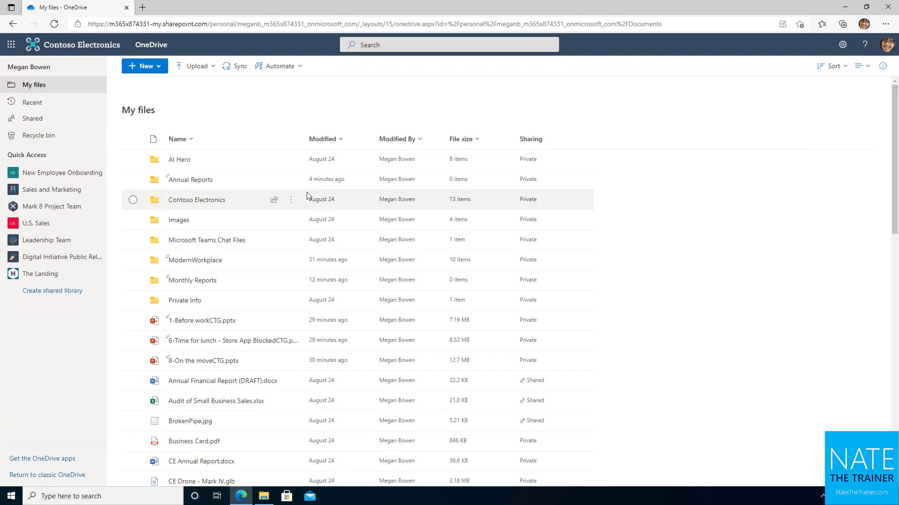
scroll(271, 297, down, 7)
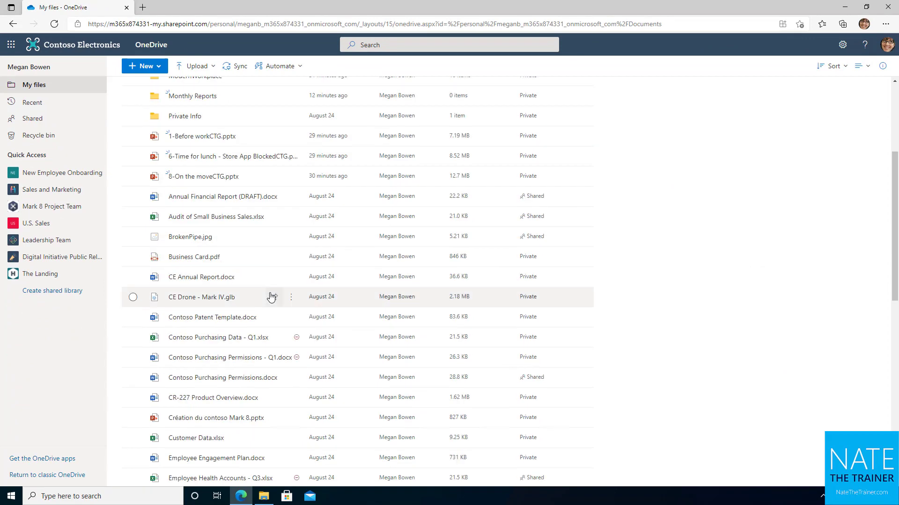
scroll(270, 297, down, 4)
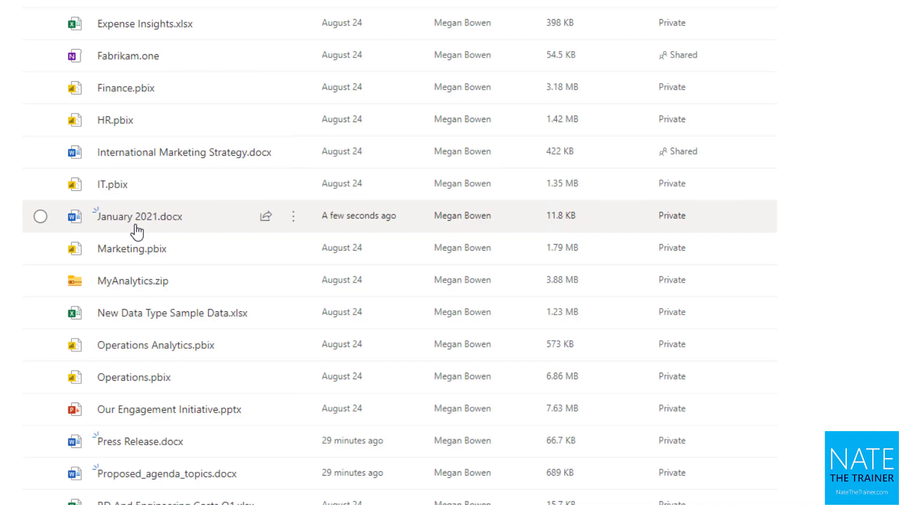
scroll(136, 230, up, 11)
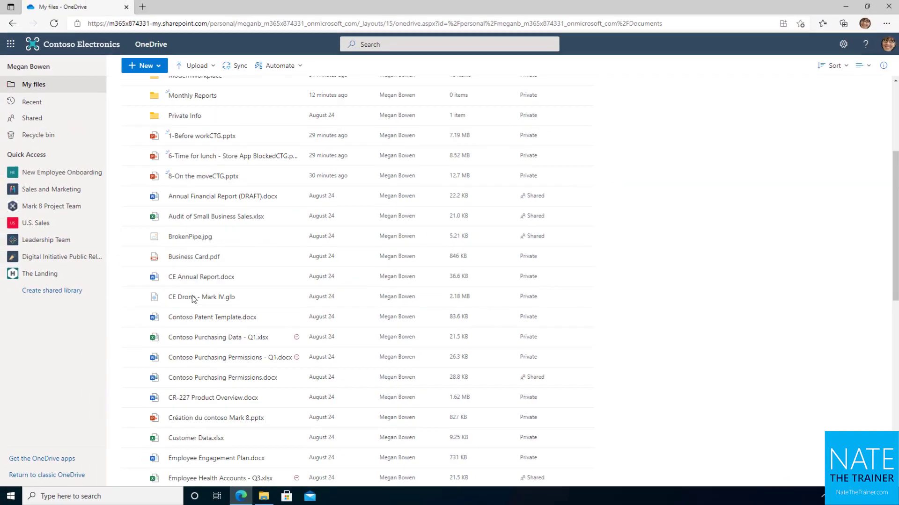
click(159, 66)
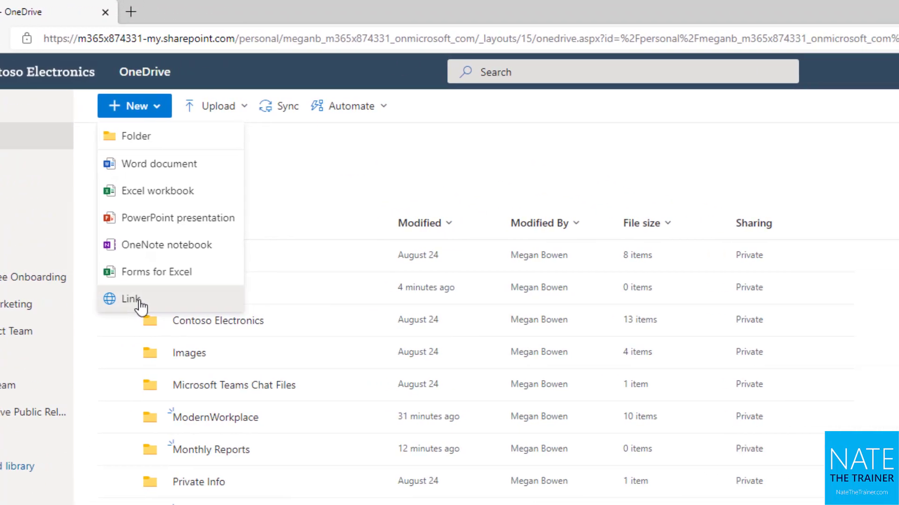
click(116, 303)
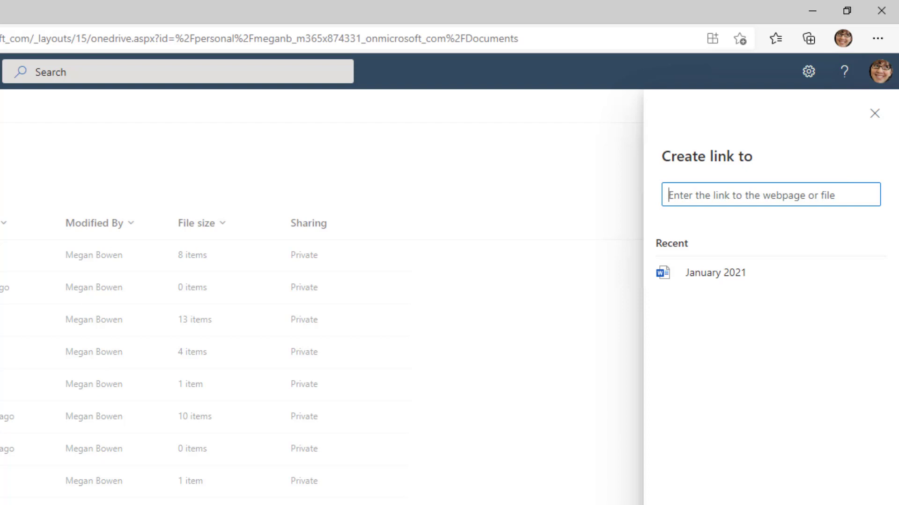
text(http://natethetrainer.com)
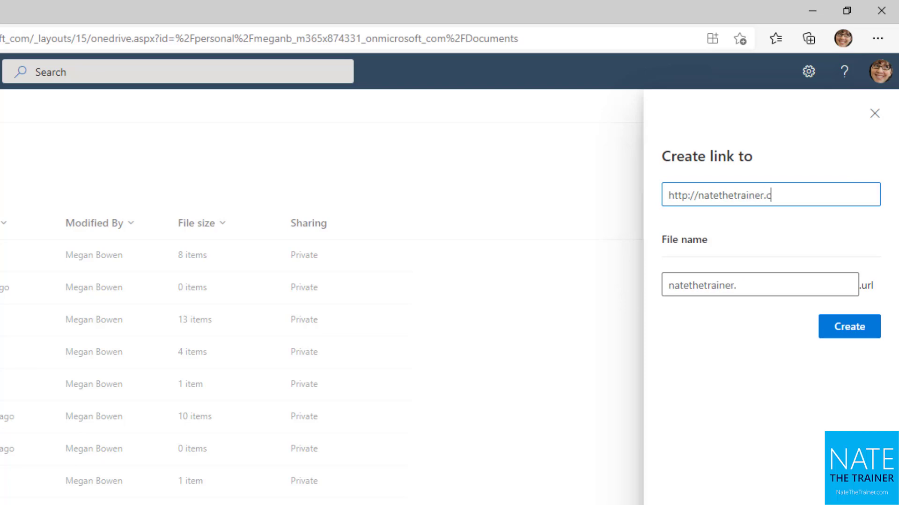
click(851, 329)
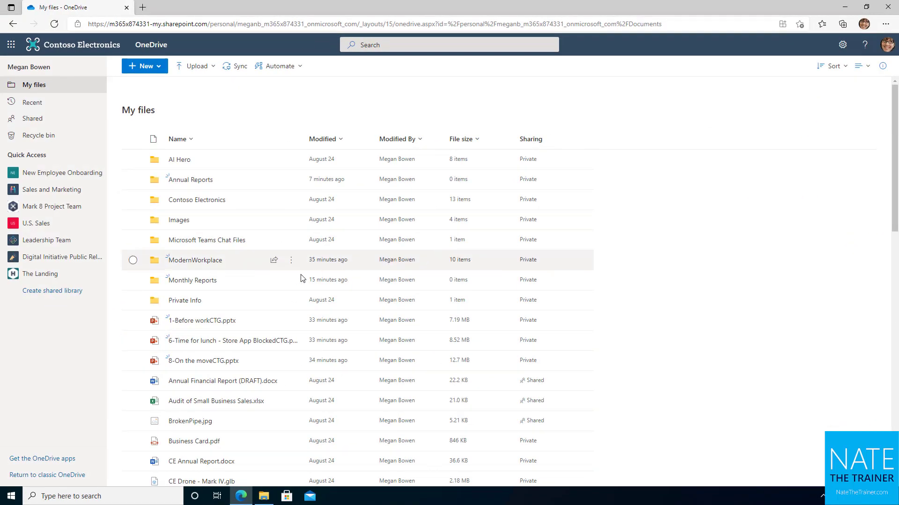
Open natethetrainer.com.url in its own tab, return to My files, and dismiss the New menu.
scroll(318, 291, down, 12)
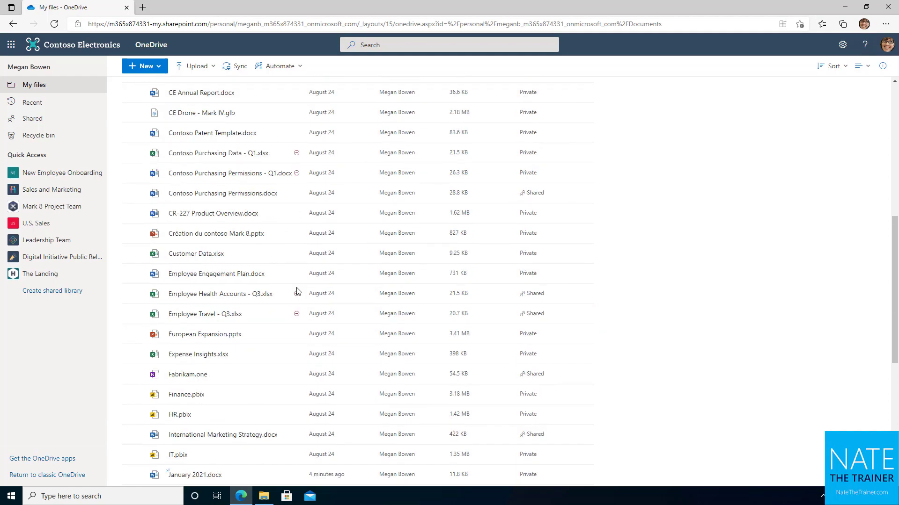
scroll(308, 285, down, 1)
mouse_move(199, 230)
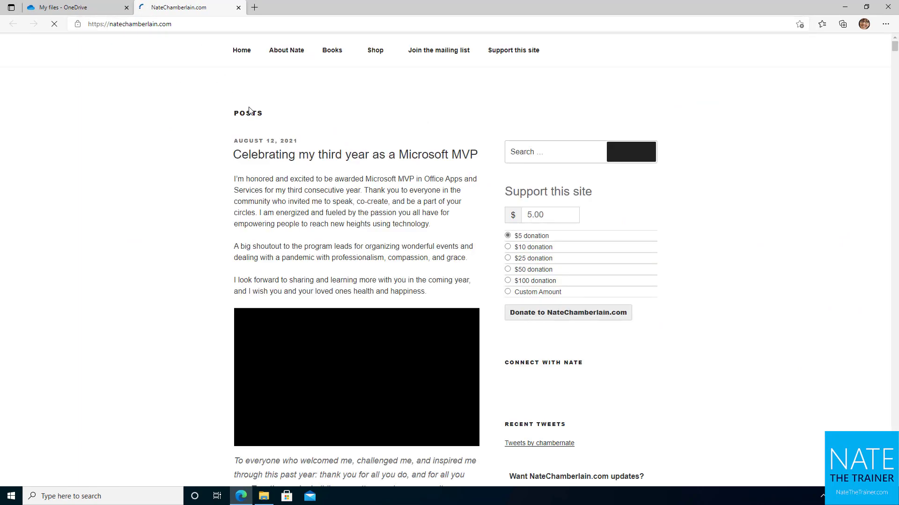
click(59, 7)
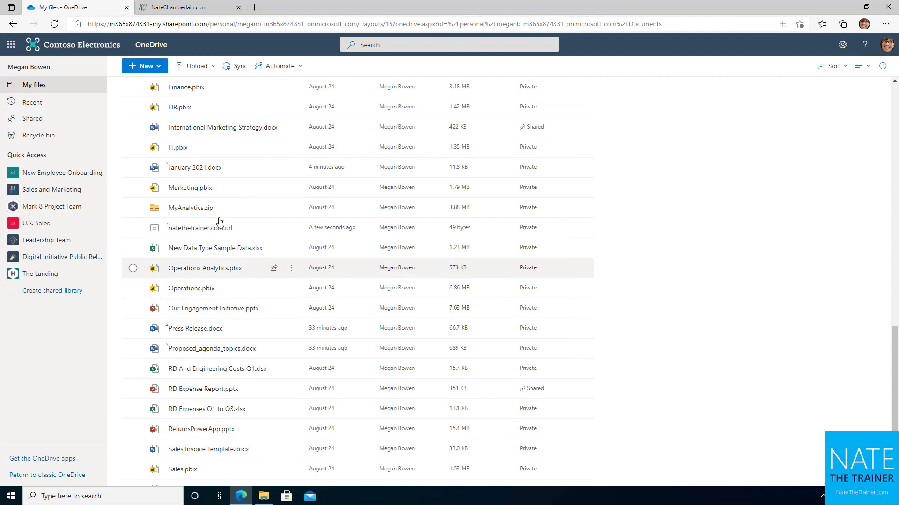
click(157, 70)
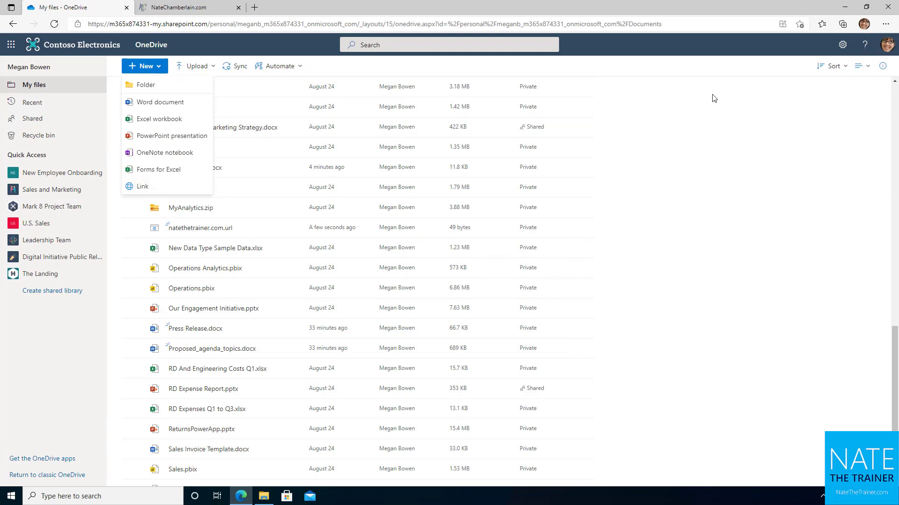
click(634, 251)
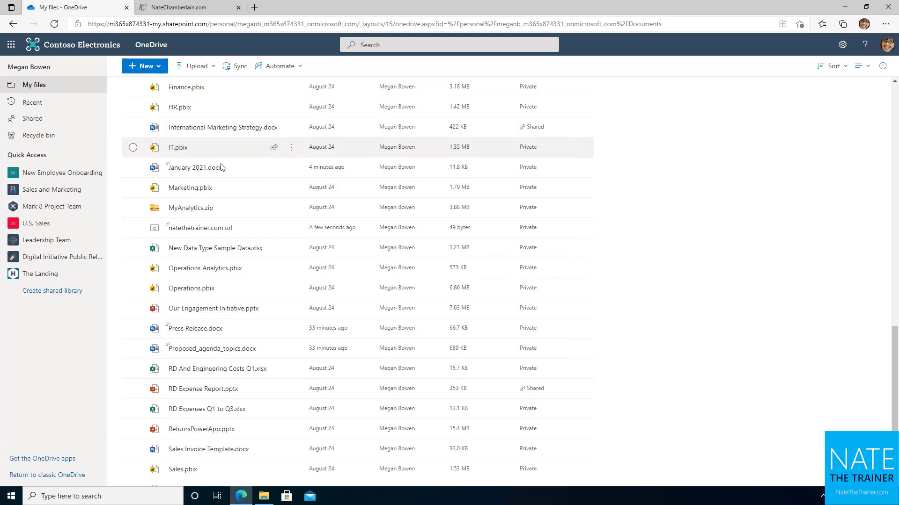
Add a new line '1234' below 'Asdf' in January 2021.docx, then close the document.
mouse_move(184, 171)
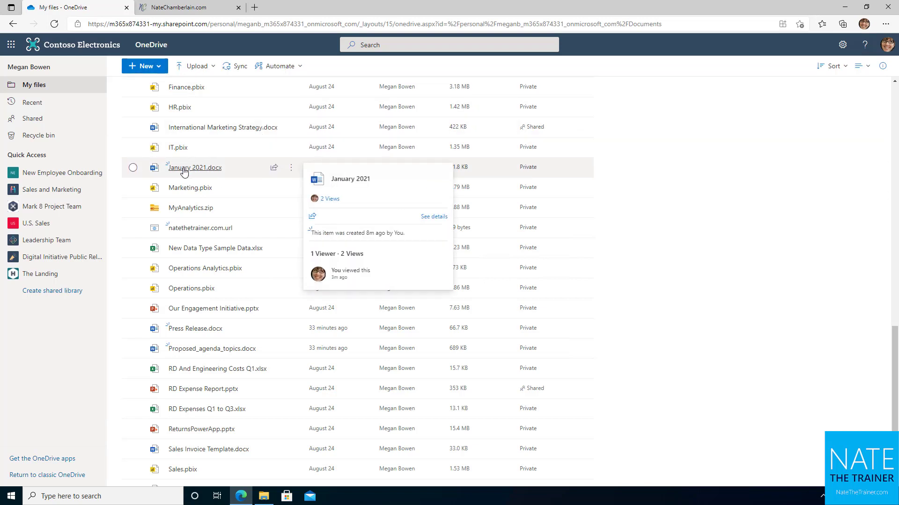
click(184, 171)
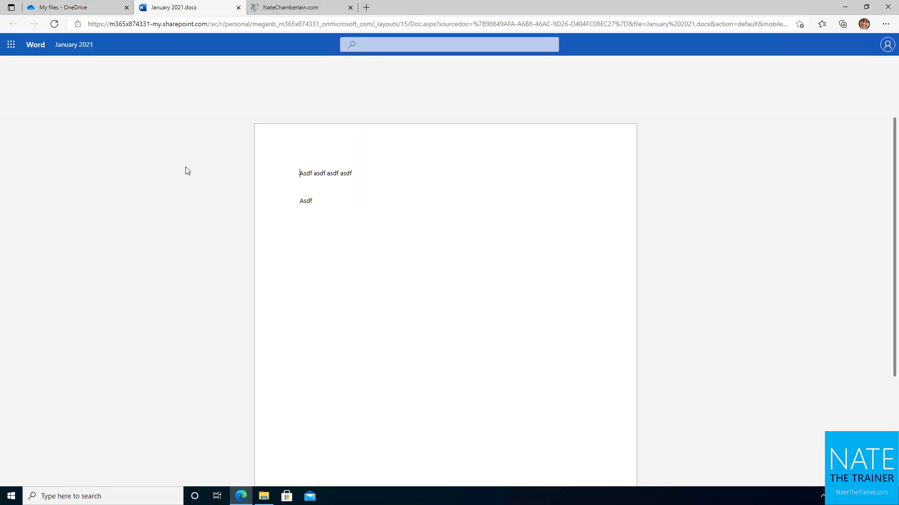
click(349, 205)
key(Return)
key(Return)
text(1234)
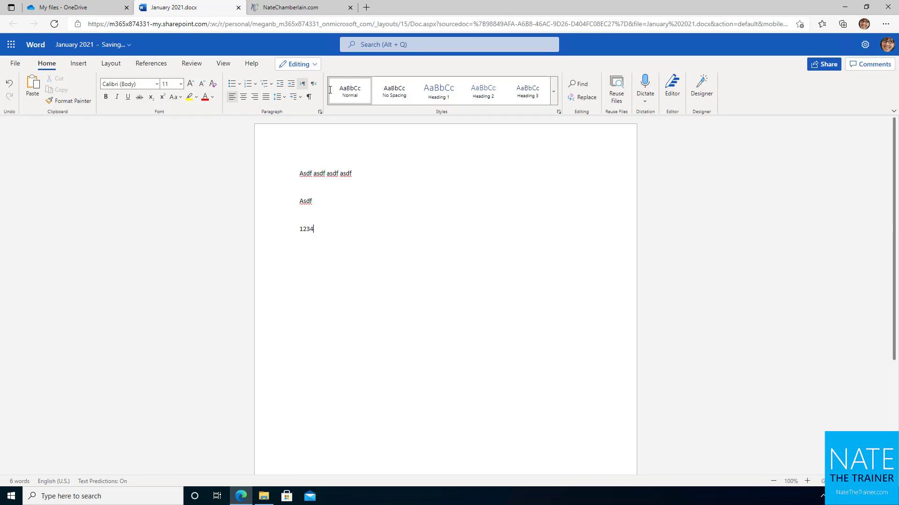
click(238, 7)
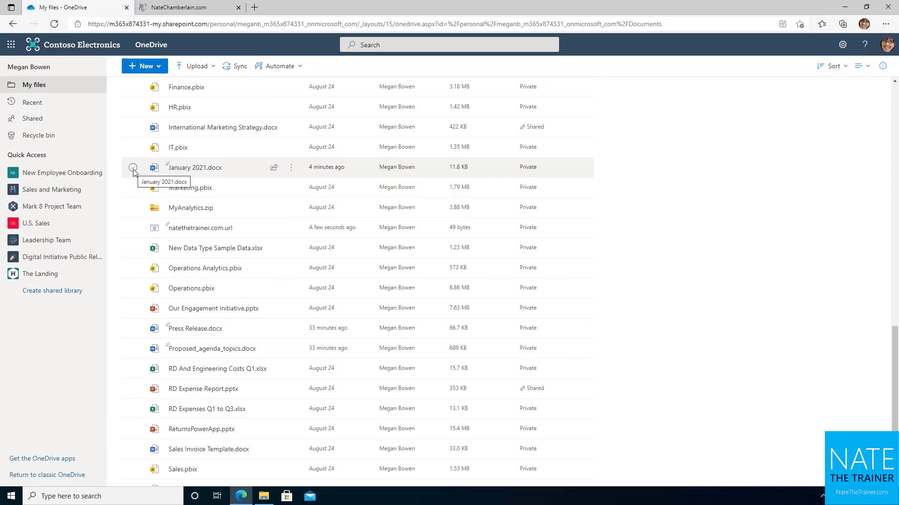
Select the document in My files and show the Open dropdown's opening options.
mouse_move(199, 171)
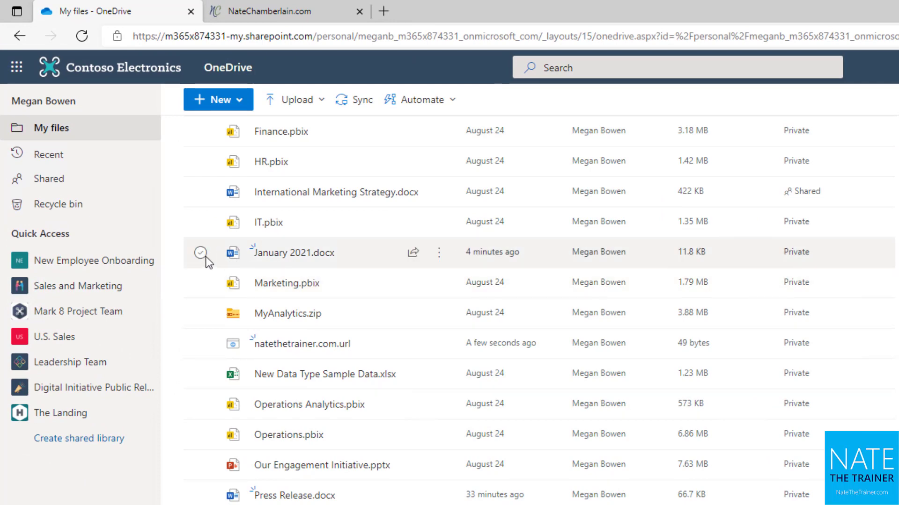
scroll(178, 442, up, 3)
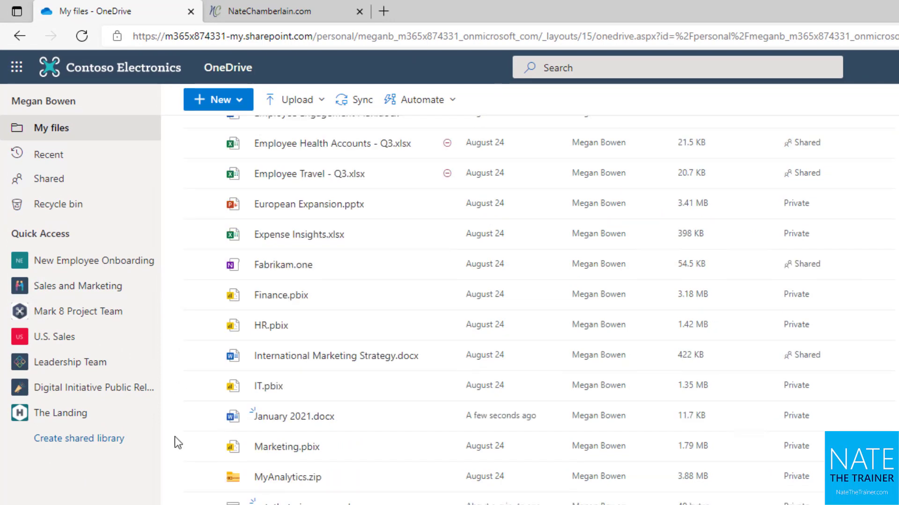
click(199, 417)
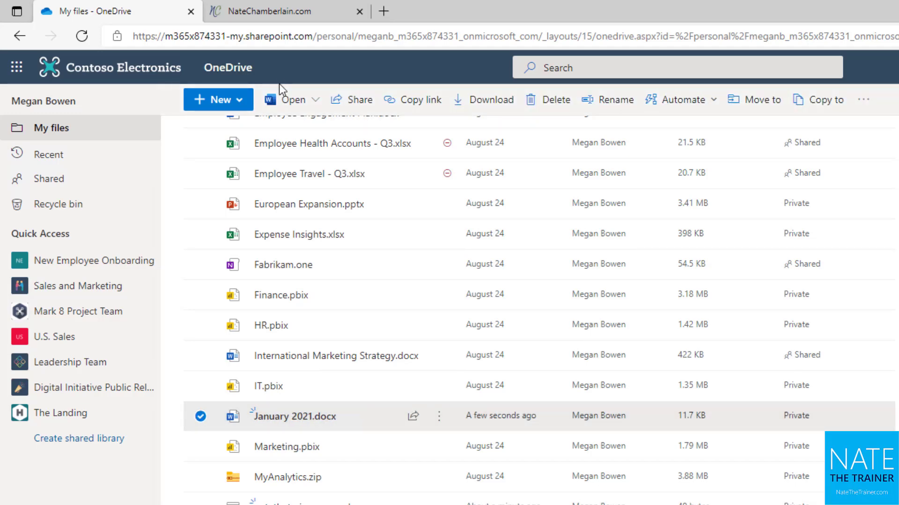
click(307, 101)
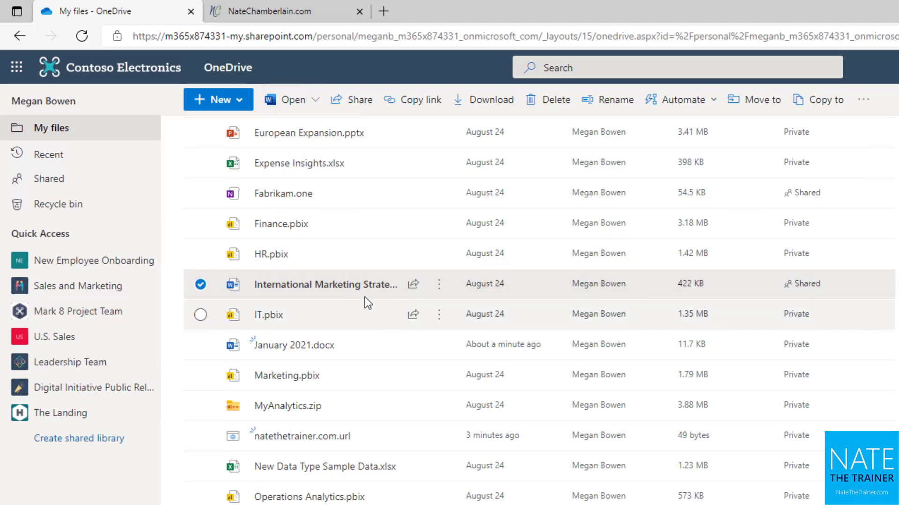
mouse_move(322, 295)
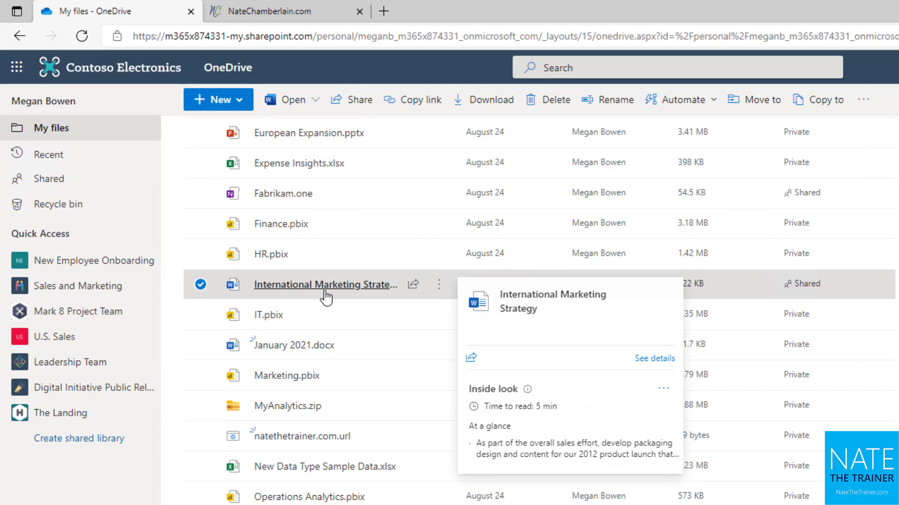
Open International Marketing Strategy.docx in Immersive Reader with text size 56 and Increase Spacing off.
click(299, 100)
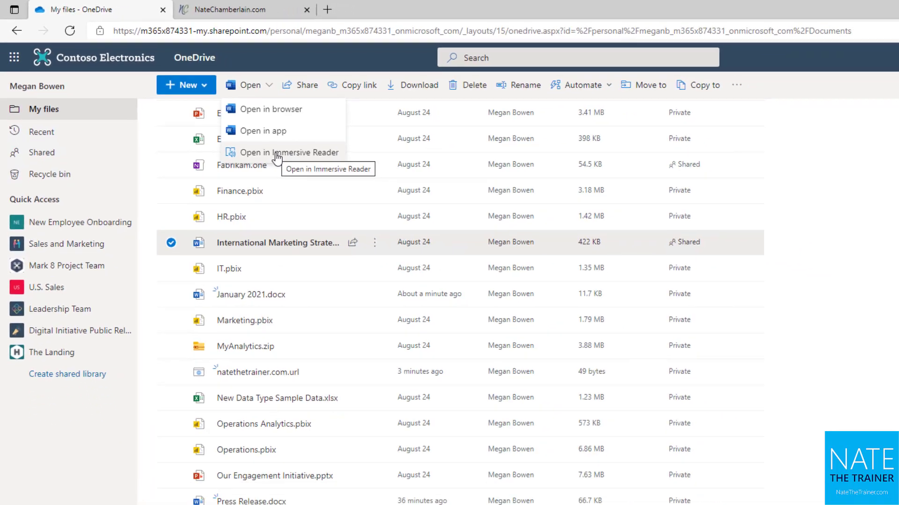
click(321, 181)
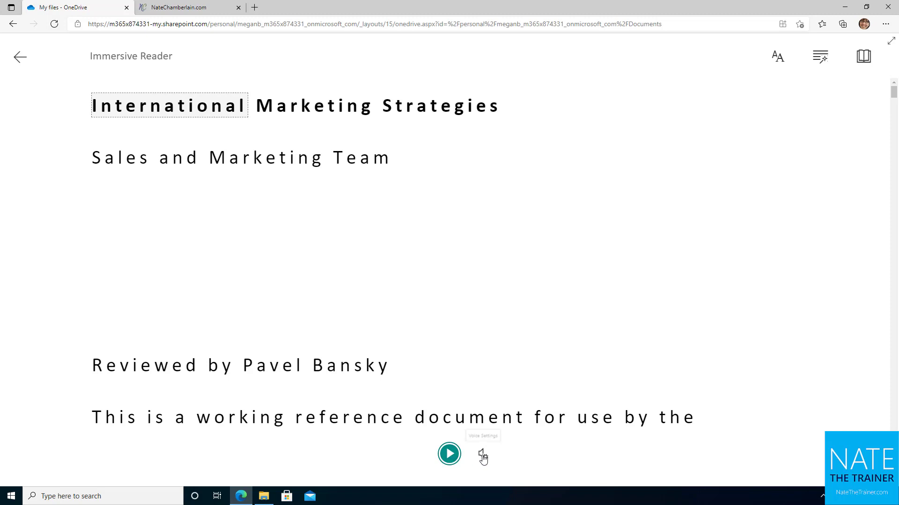
click(778, 56)
drag(808, 105, 830, 104)
click(868, 149)
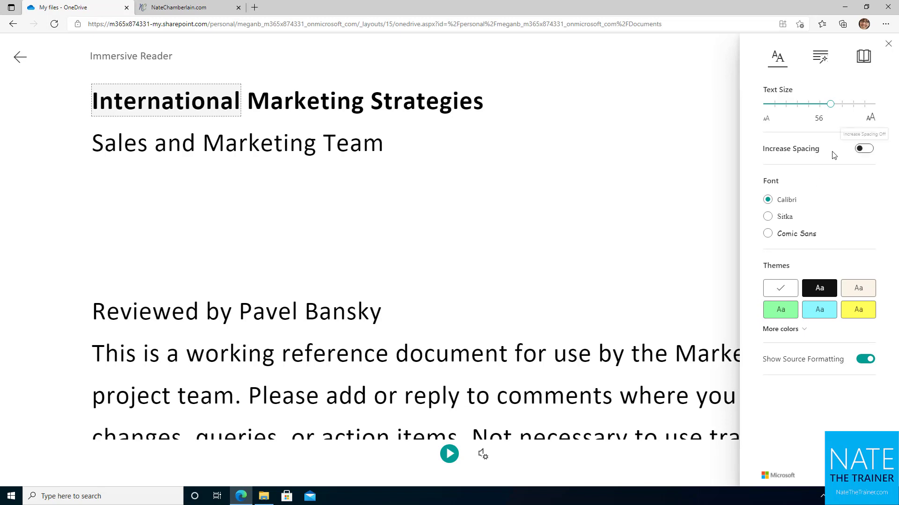
Turn on colour-coding for nouns and verbs in the reader's grammar options.
click(822, 64)
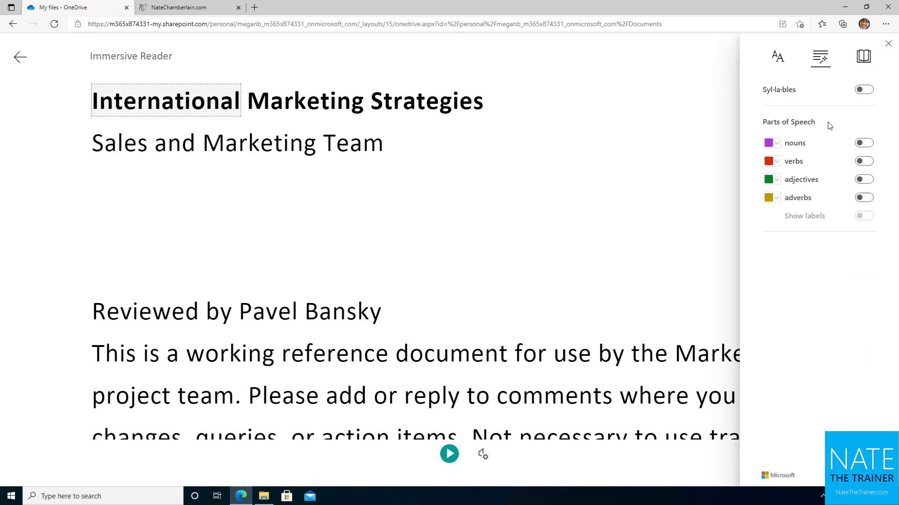
click(864, 144)
scroll(594, 281, down, 5)
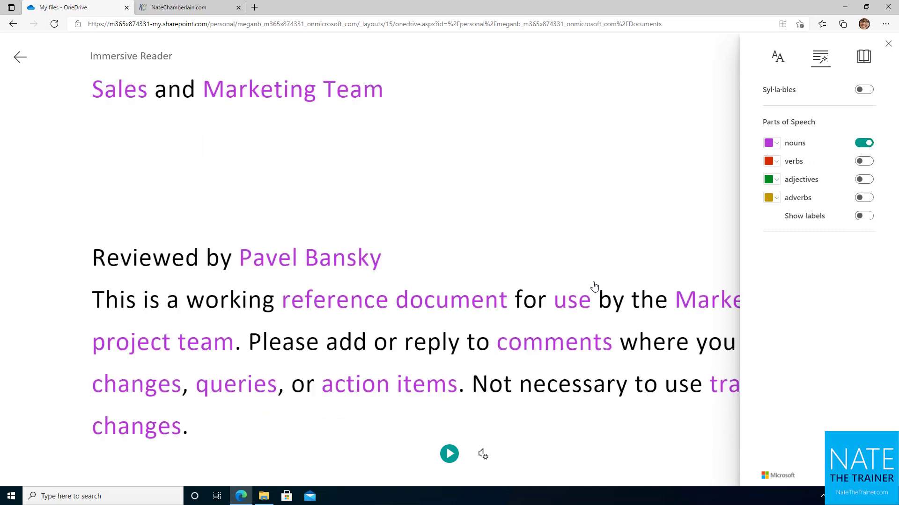
click(864, 161)
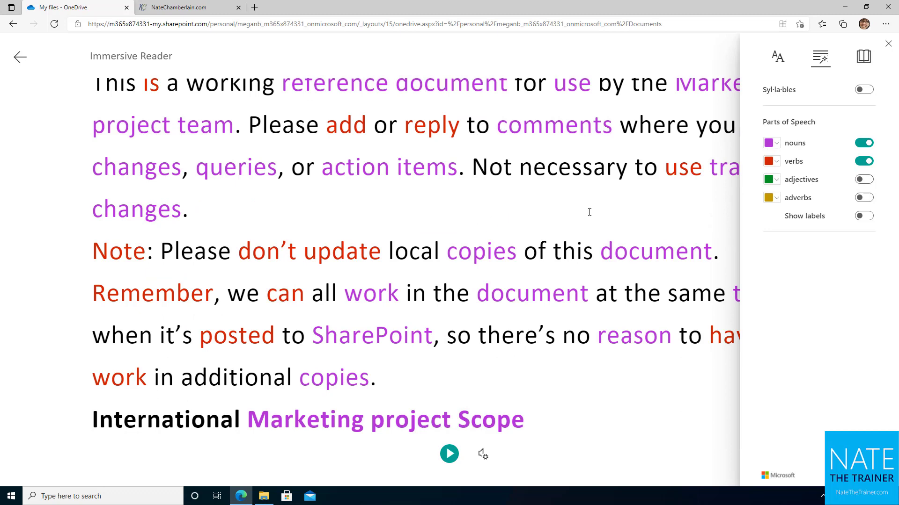
Turn on Line Focus and widen it from three to five lines.
click(865, 57)
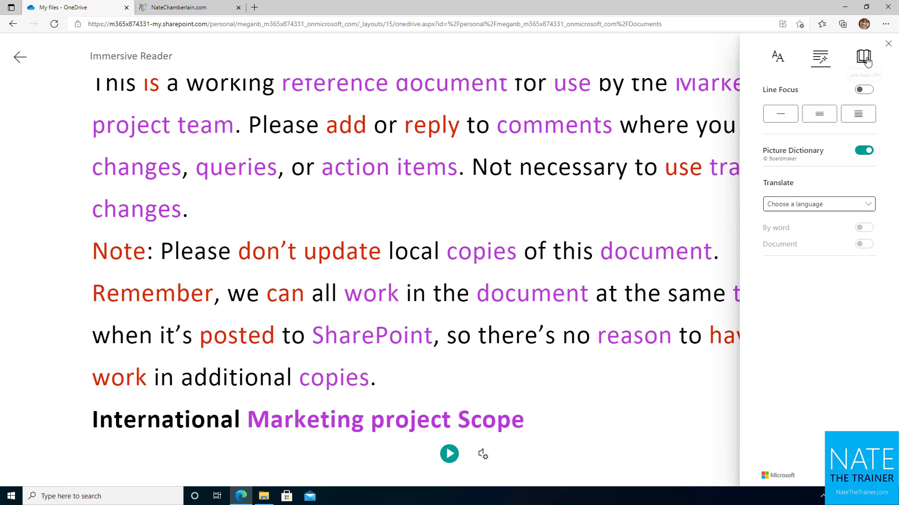
click(863, 89)
click(819, 114)
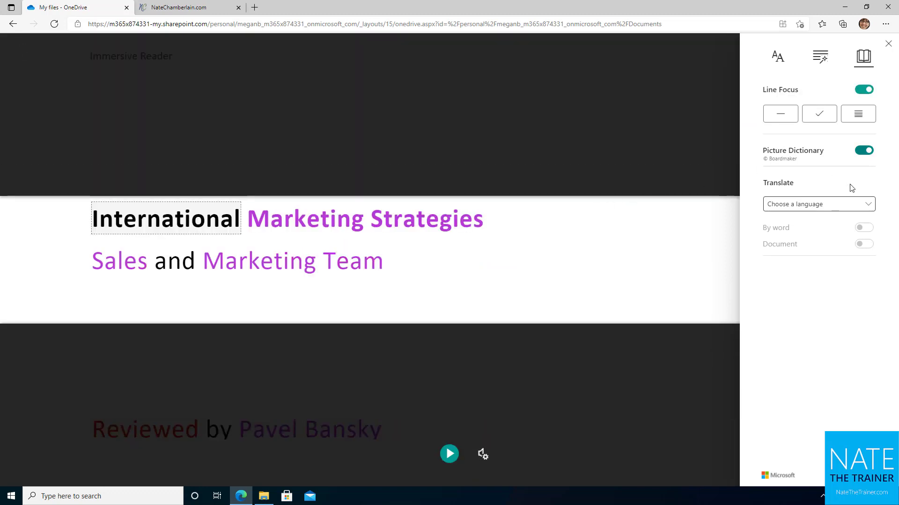
click(852, 113)
Translate the document into Spanish (Latin America), turn off Line Focus, and close the reader.
click(829, 210)
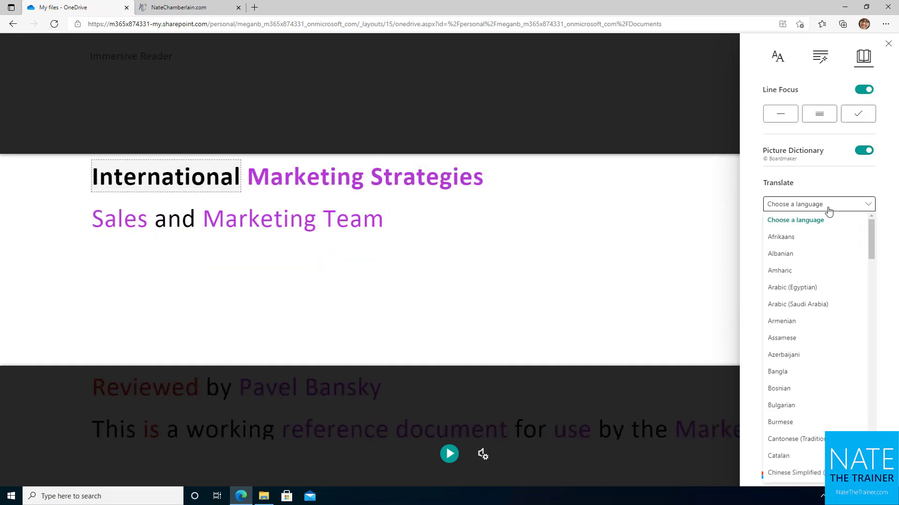
scroll(816, 341, down, 15)
scroll(817, 349, down, 10)
click(814, 361)
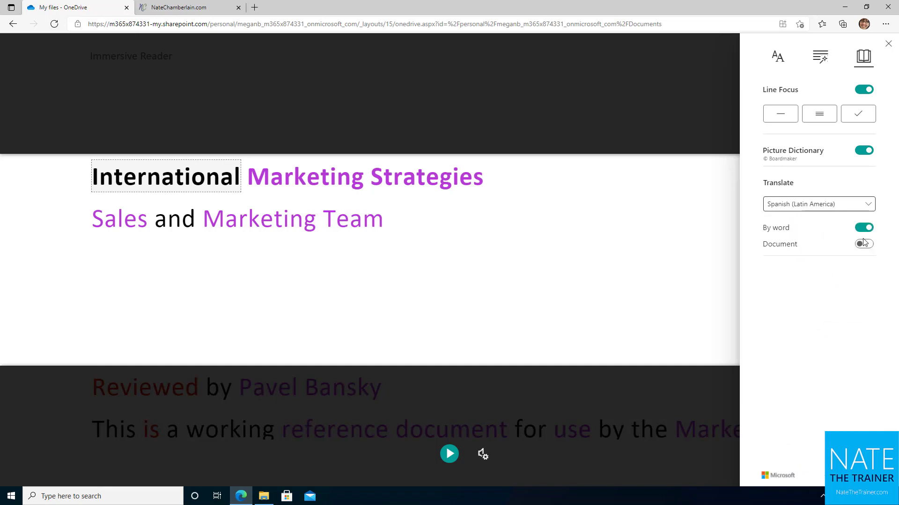
click(864, 243)
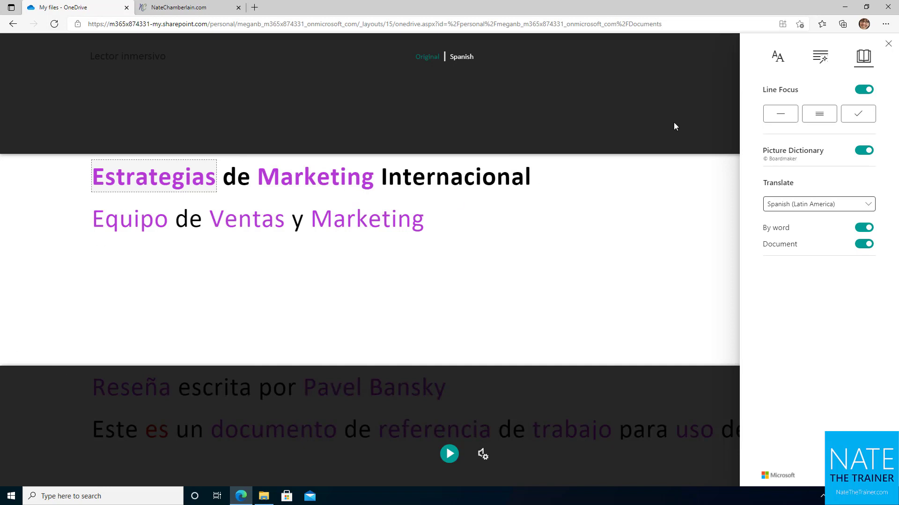
click(867, 90)
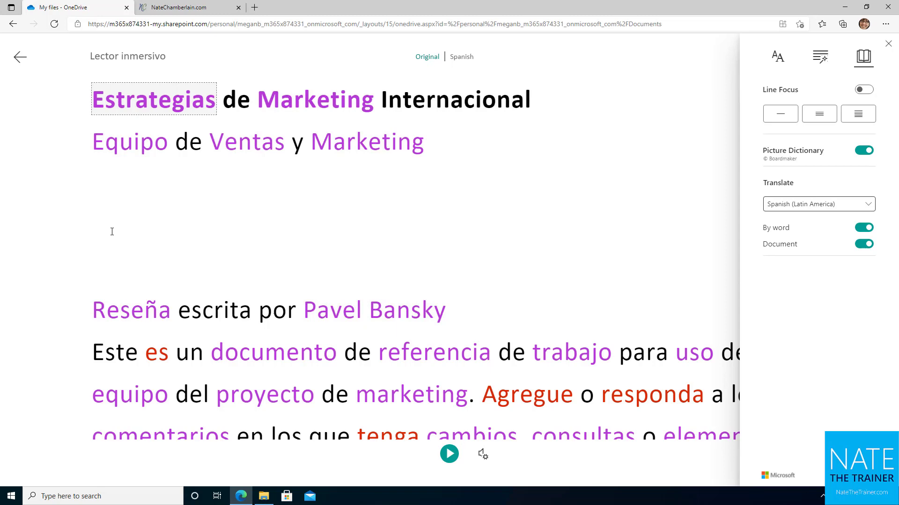
click(20, 57)
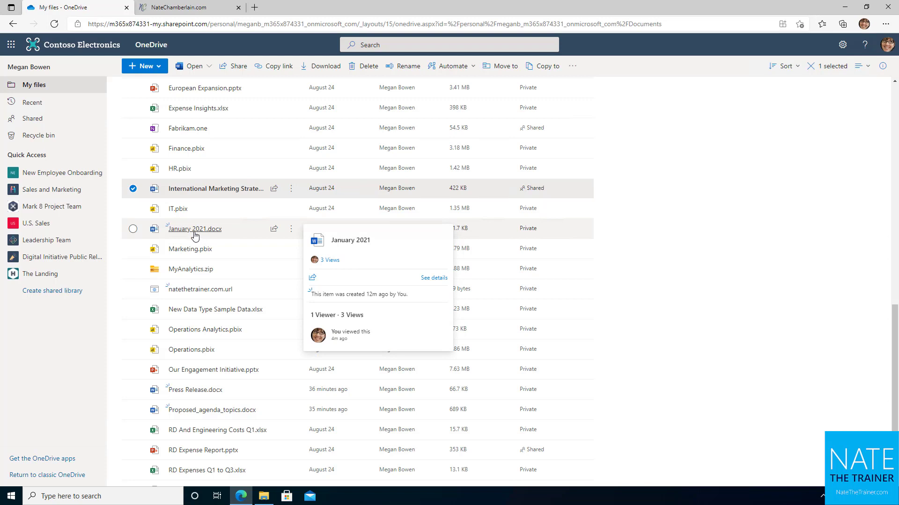
Open January 2021.docx in Word for the web for editing.
click(194, 229)
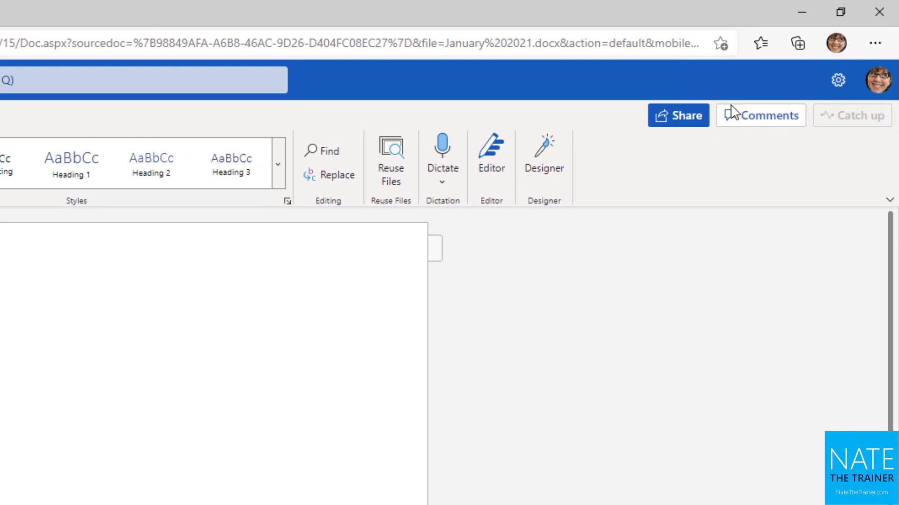
Show comments, add a page break after 1234, type '1234 abc', and select its 1234.
click(757, 124)
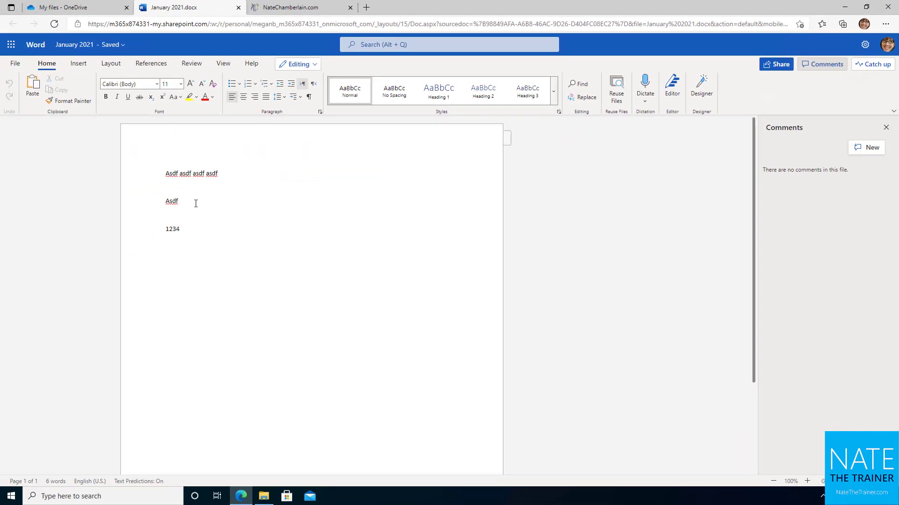
key(ctrl+Return)
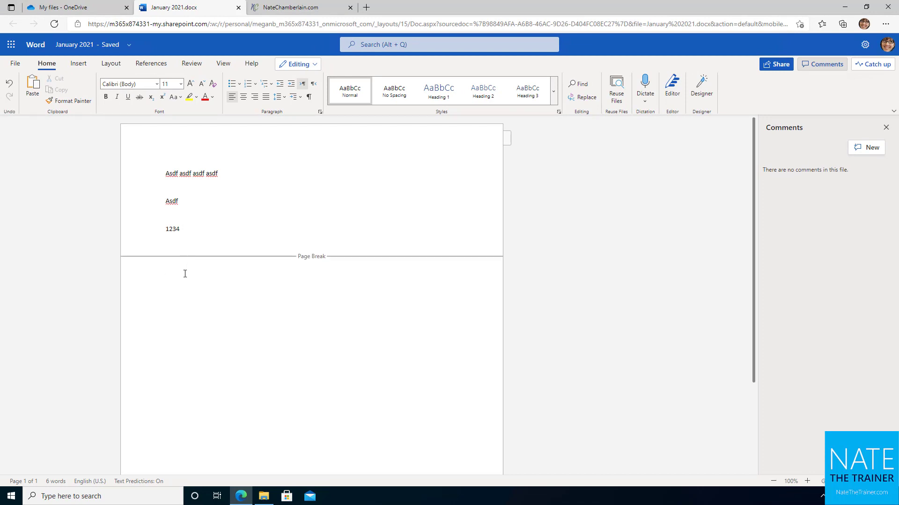
text(1234 abc)
double_click(179, 280)
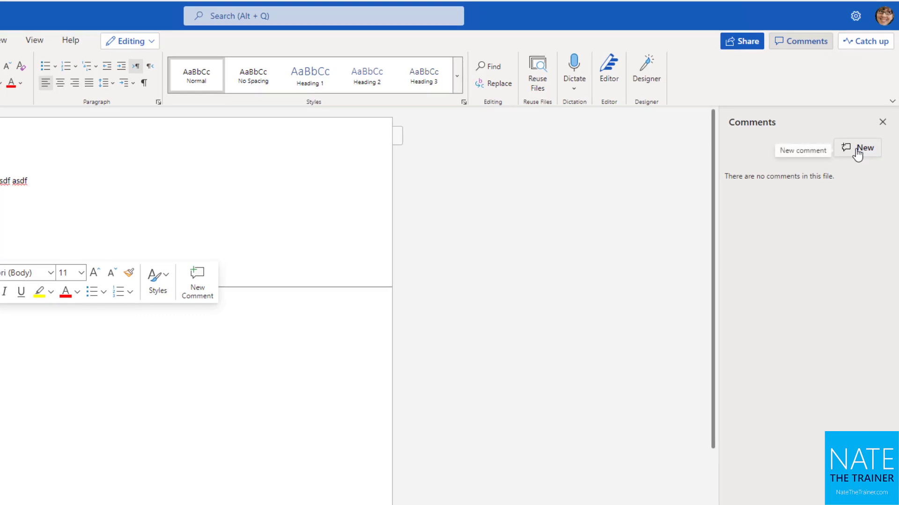
click(858, 149)
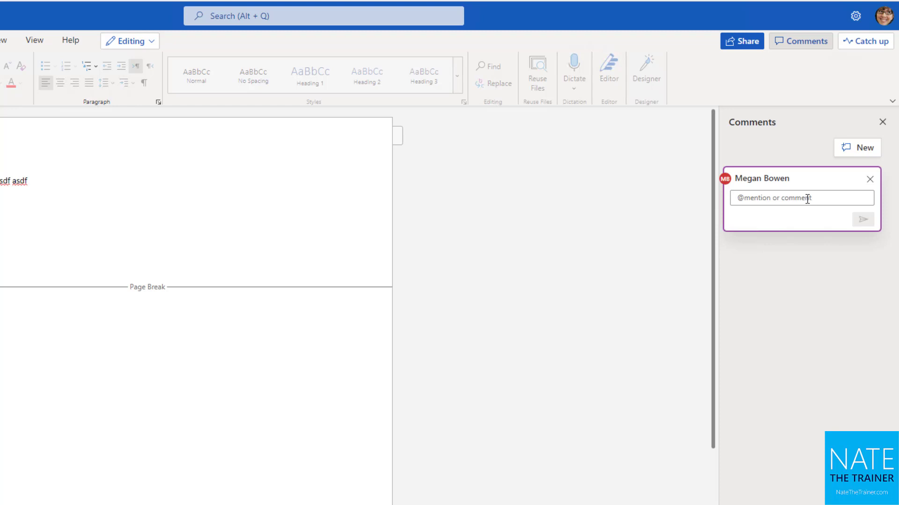
text(@ale)
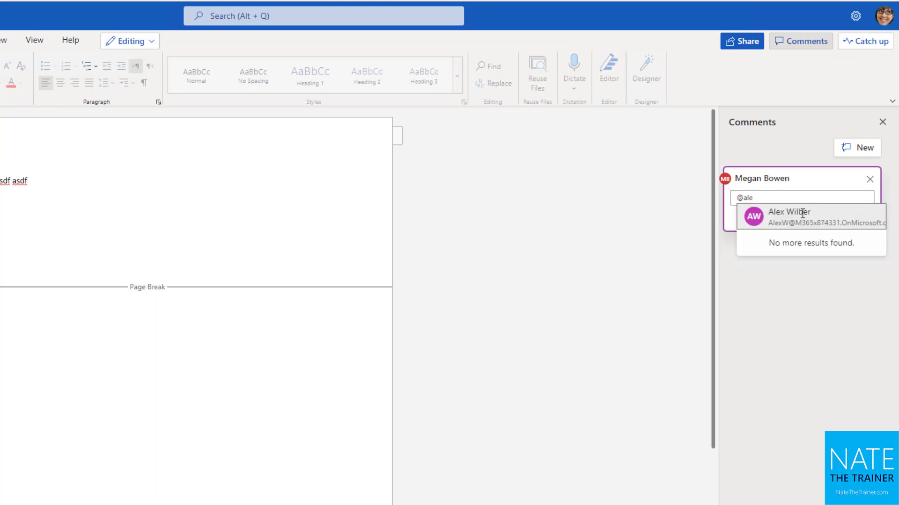
click(803, 213)
text(-)
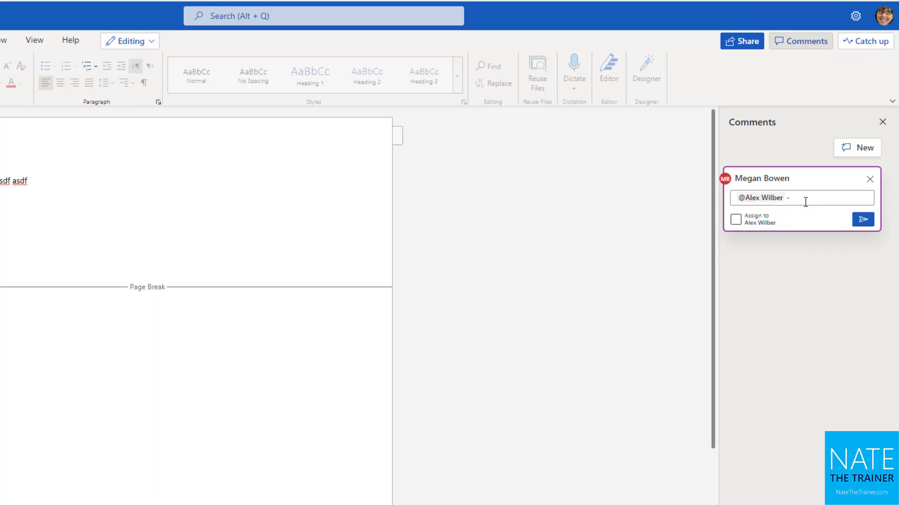
text( can you please update this figure?)
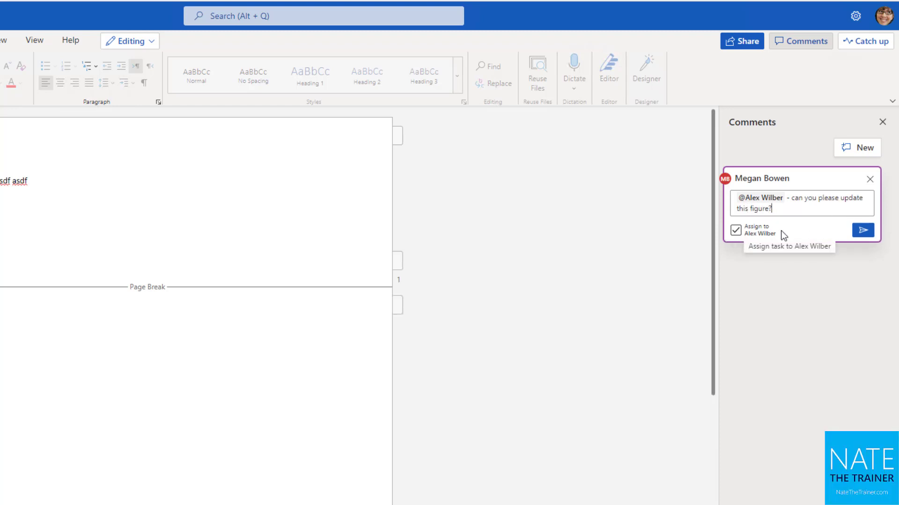
click(738, 232)
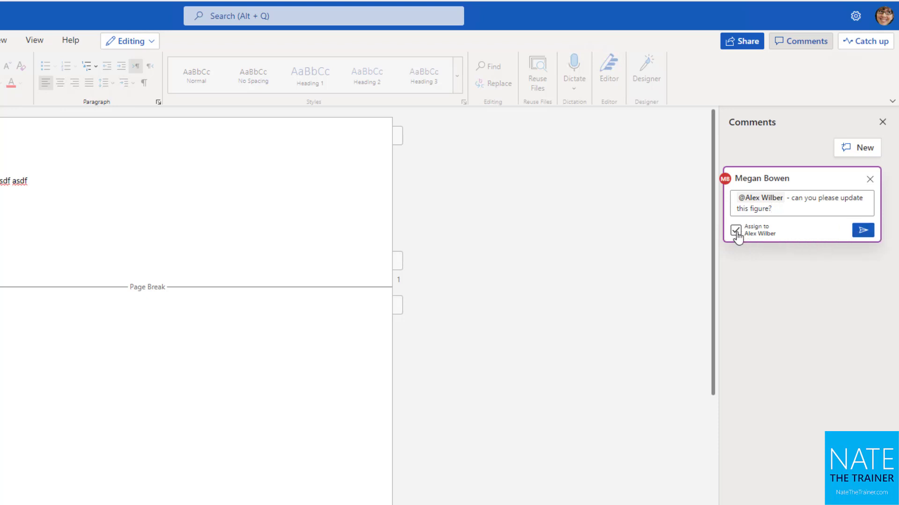
click(737, 234)
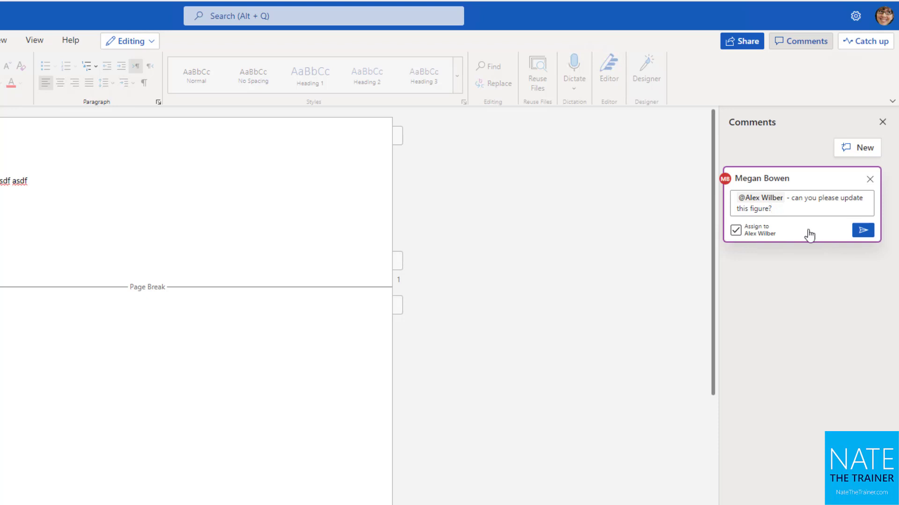
Post the comment, grant the mentioned colleague access via Share and notify, and return to My files.
click(863, 231)
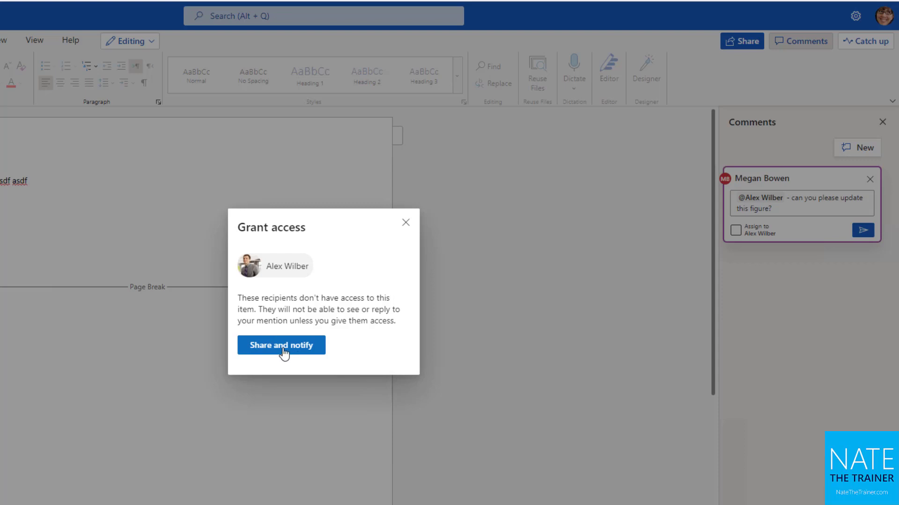
click(286, 354)
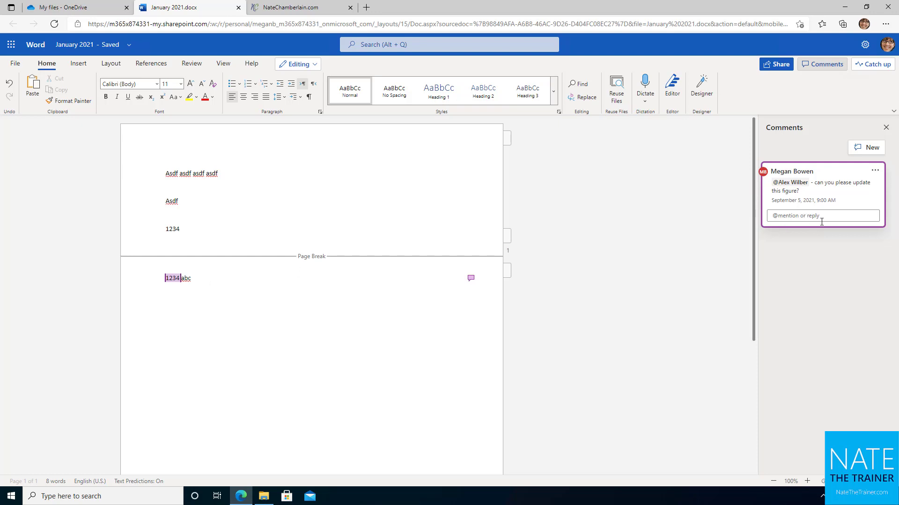
key(ctrl+shift+Tab)
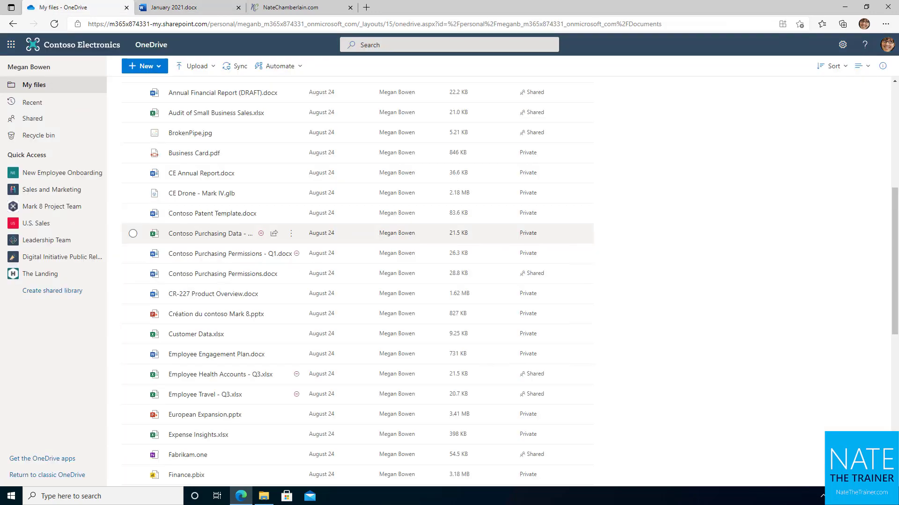